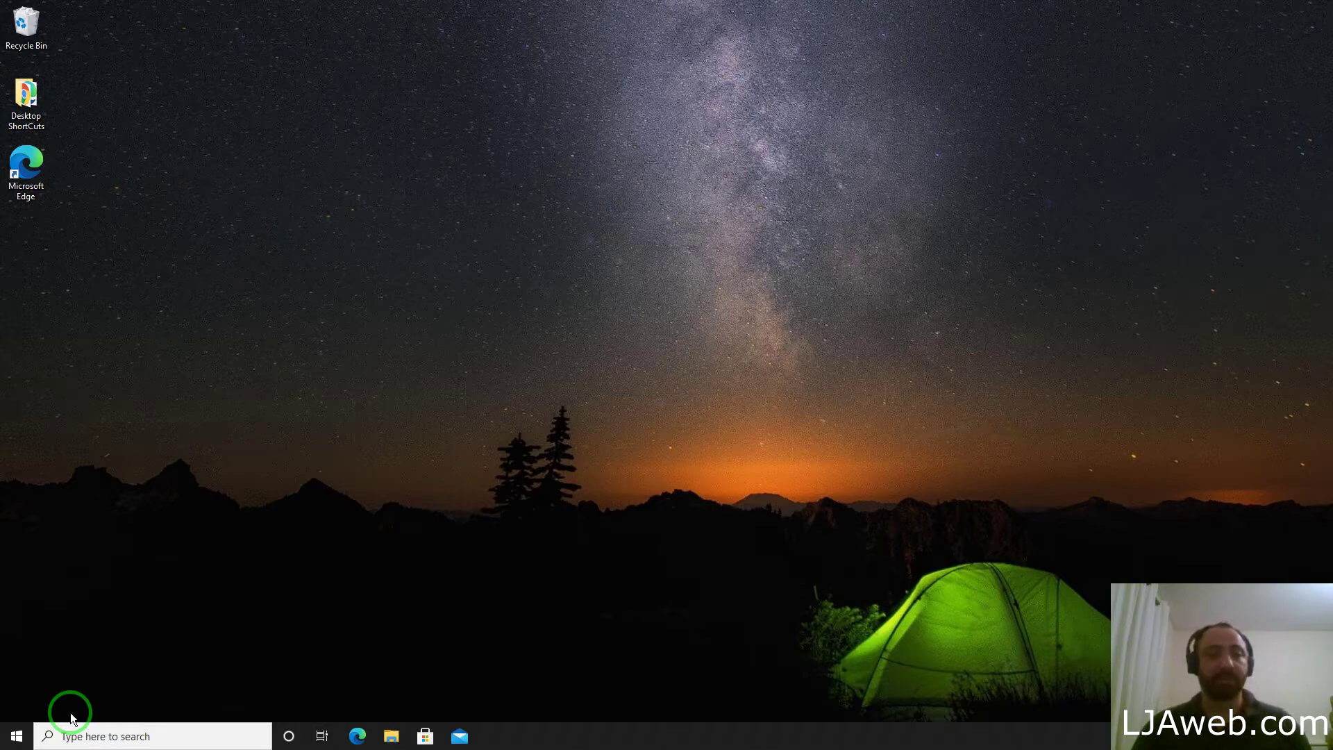
# Search Windows for "bluetooth" and open the Bluetooth and other devices settings
pyautogui.click(19, 737)
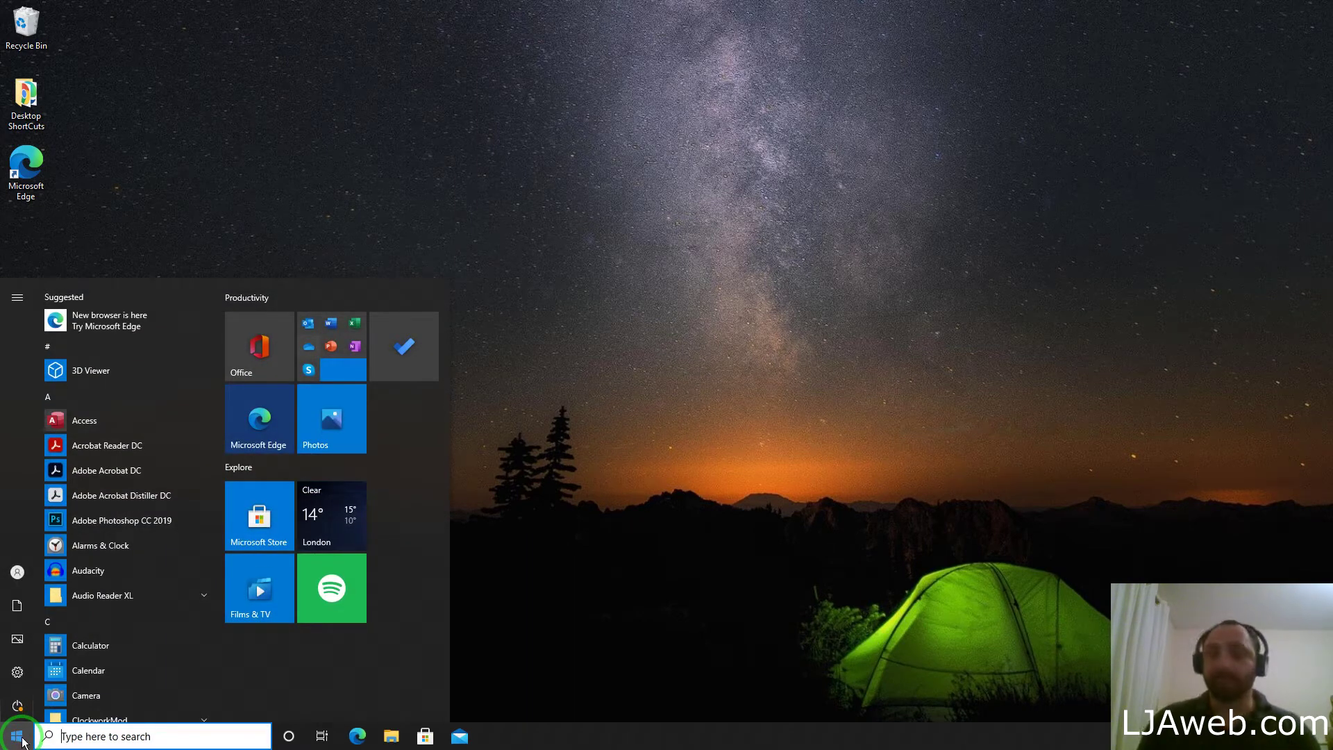
pyautogui.write('blu')
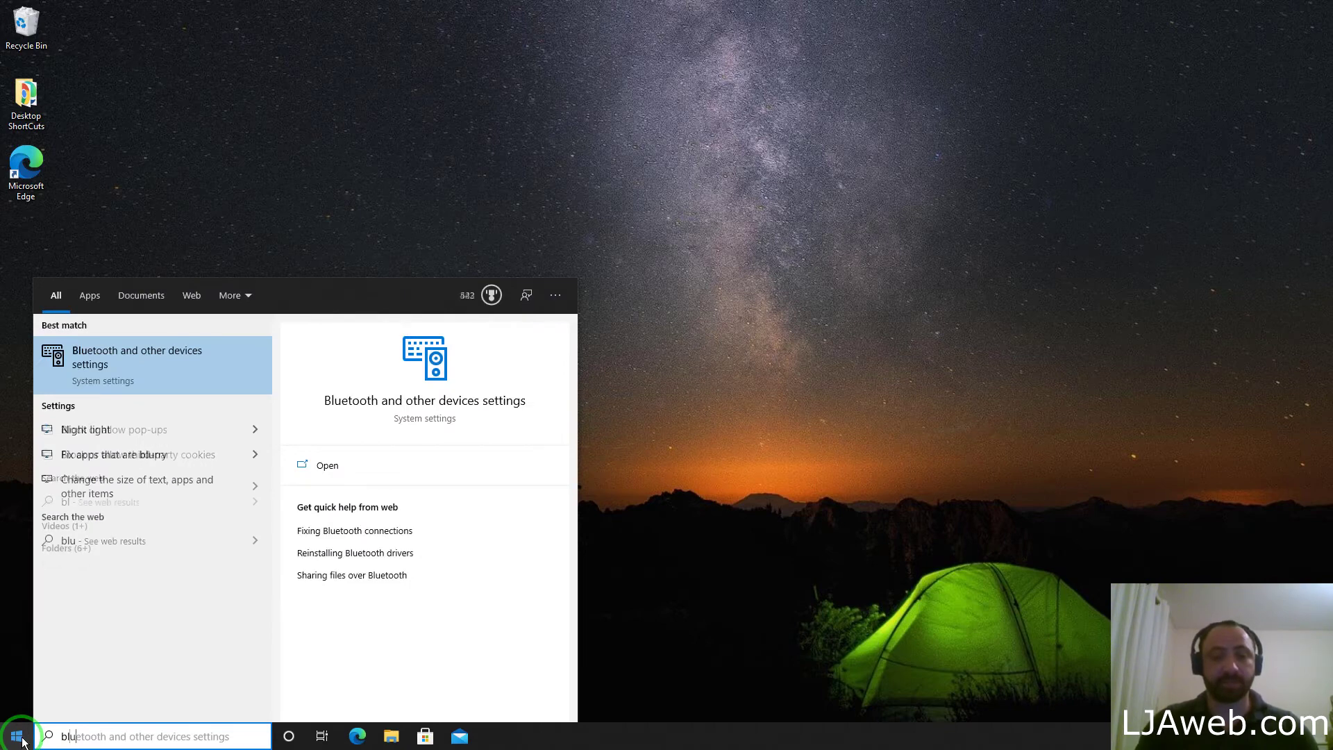
pyautogui.write('etooth')
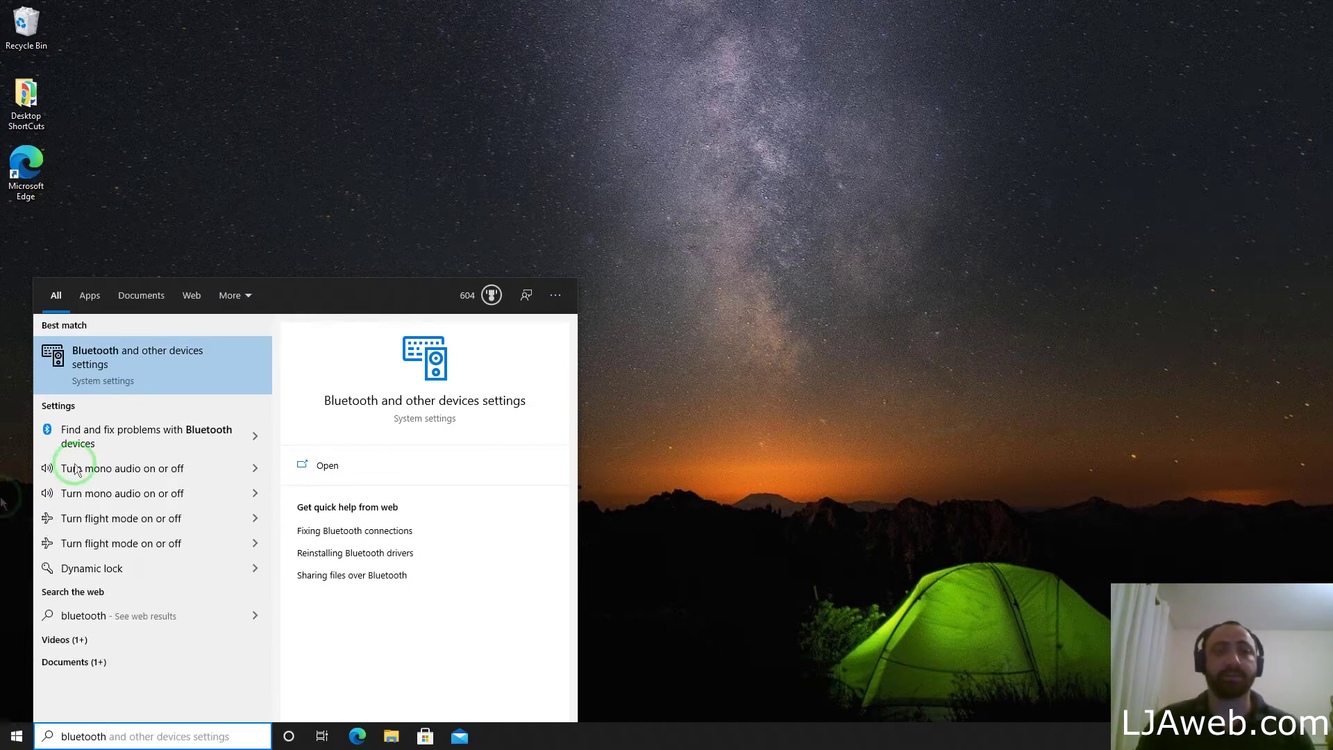
pyautogui.click(193, 369)
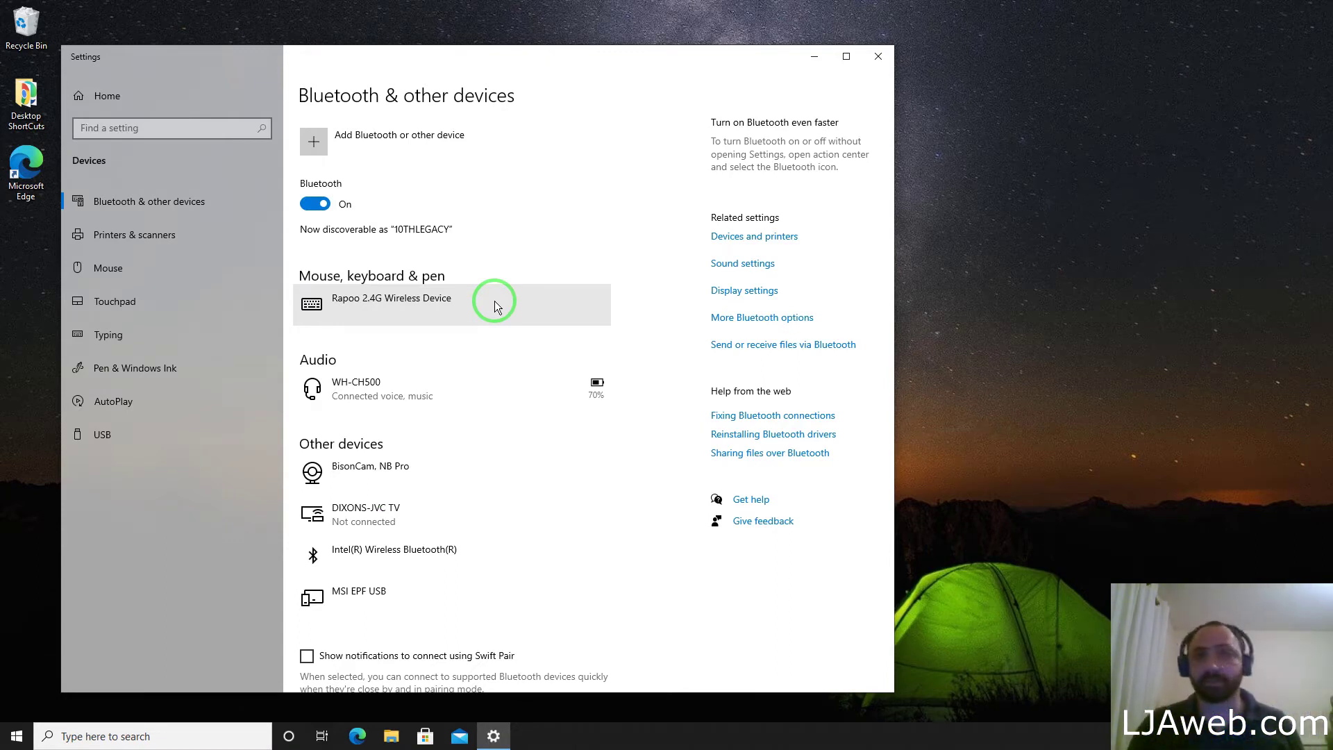
# Add the Wireless Controller as a new Bluetooth device and finish the pairing
pyautogui.click(343, 142)
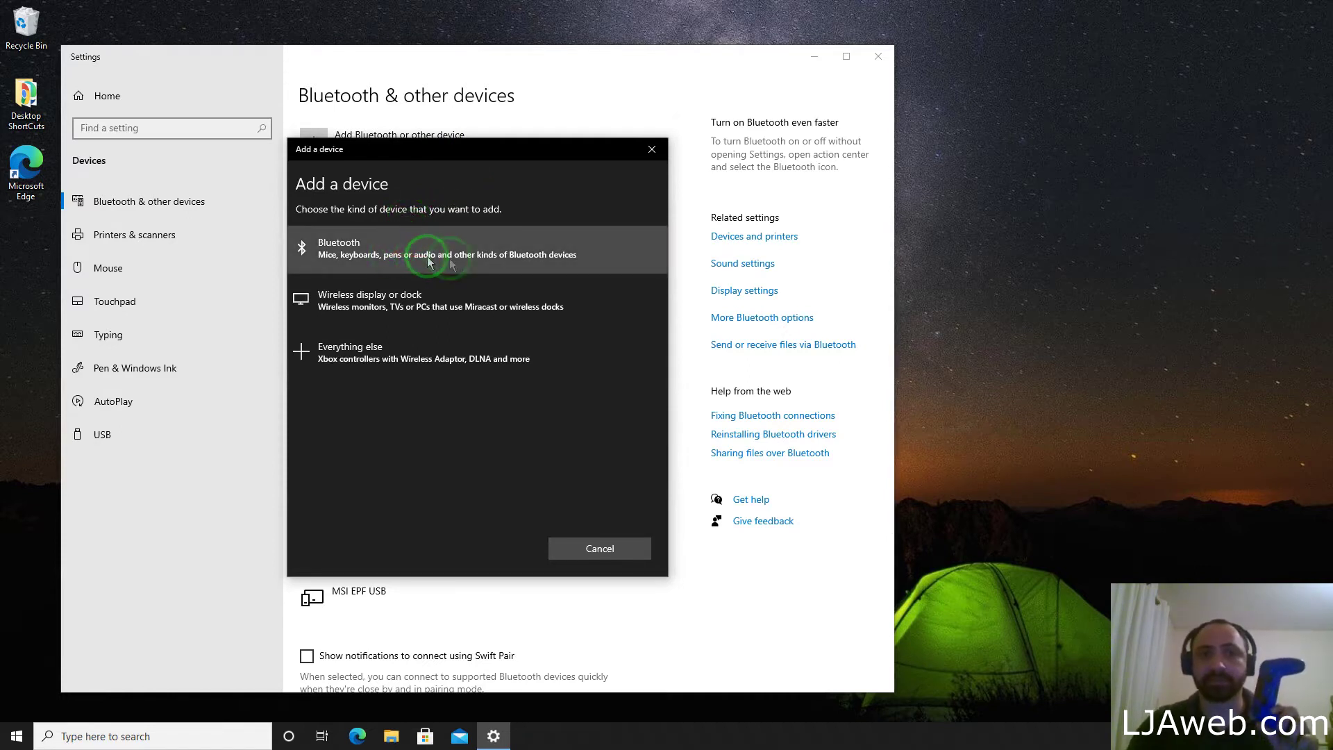
pyautogui.click(484, 261)
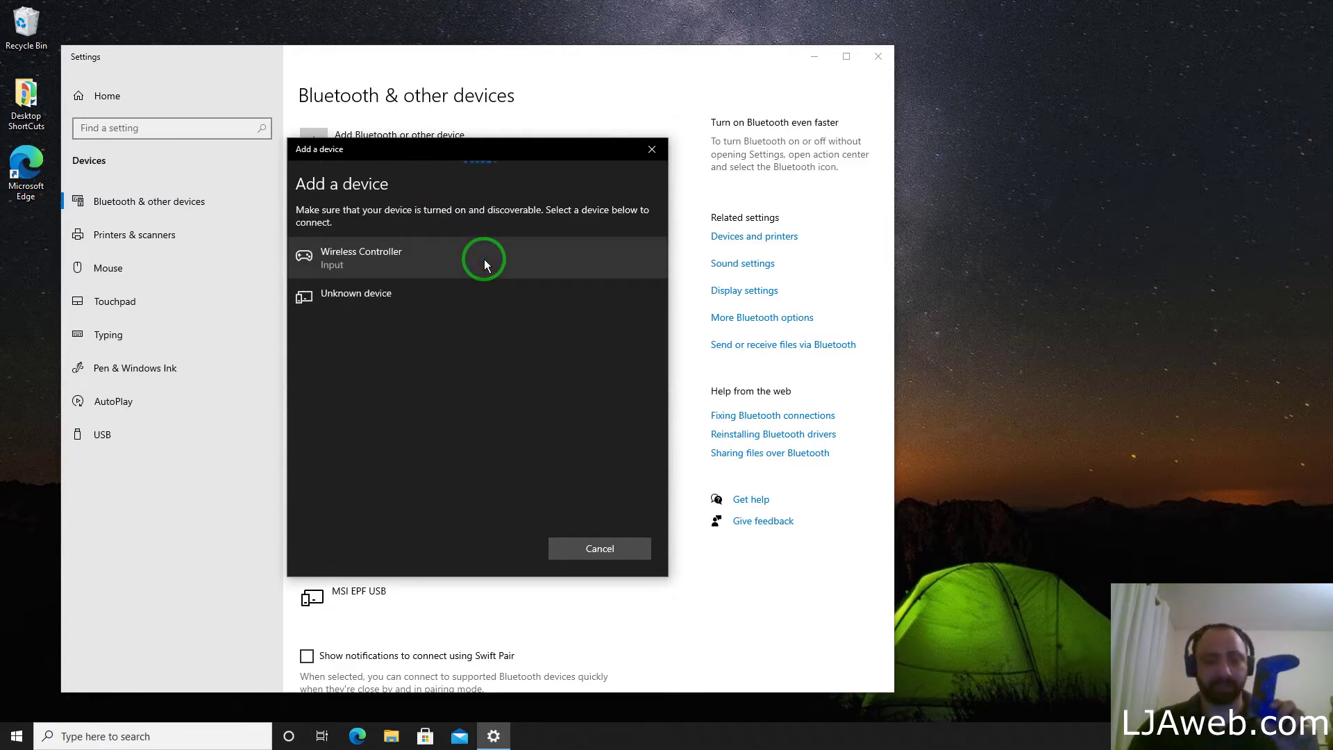
pyautogui.click(484, 261)
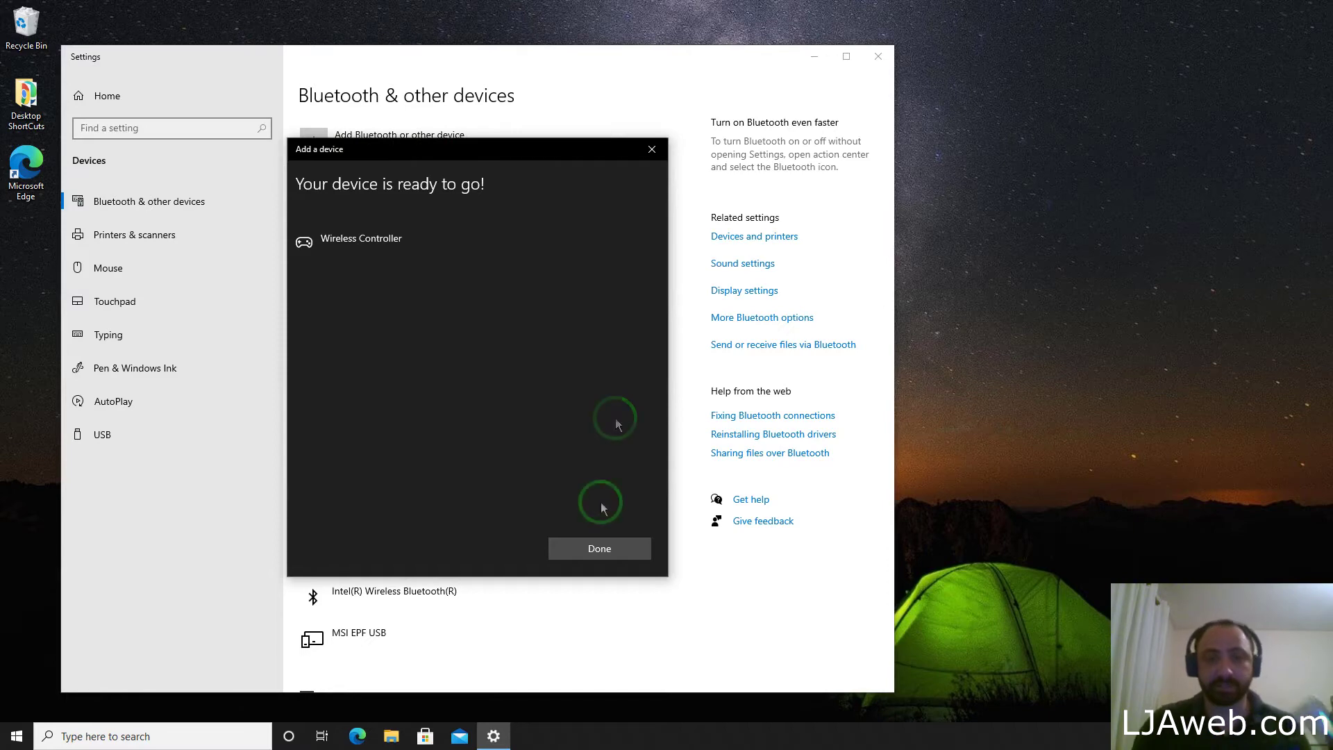
pyautogui.click(602, 541)
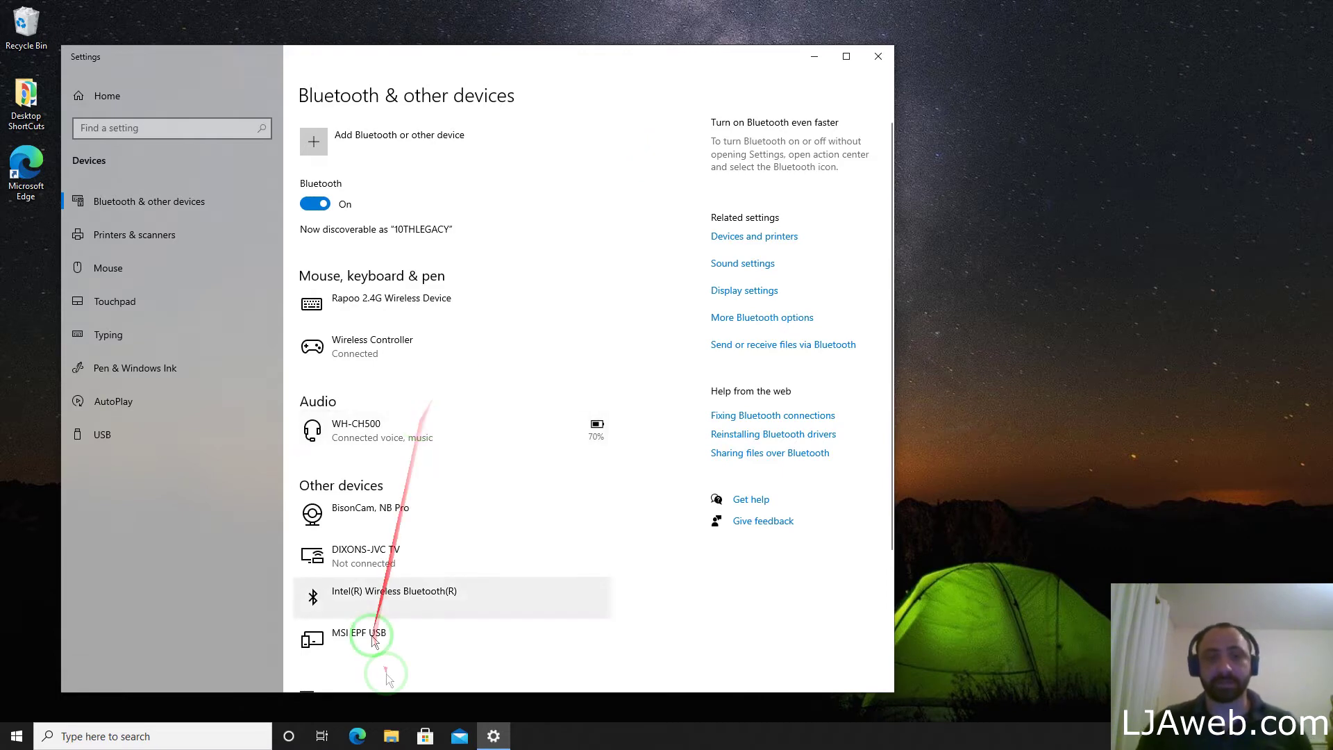
# Switch to Microsoft Edge and search the web for "ds4" from the new tab page
pyautogui.click(358, 736)
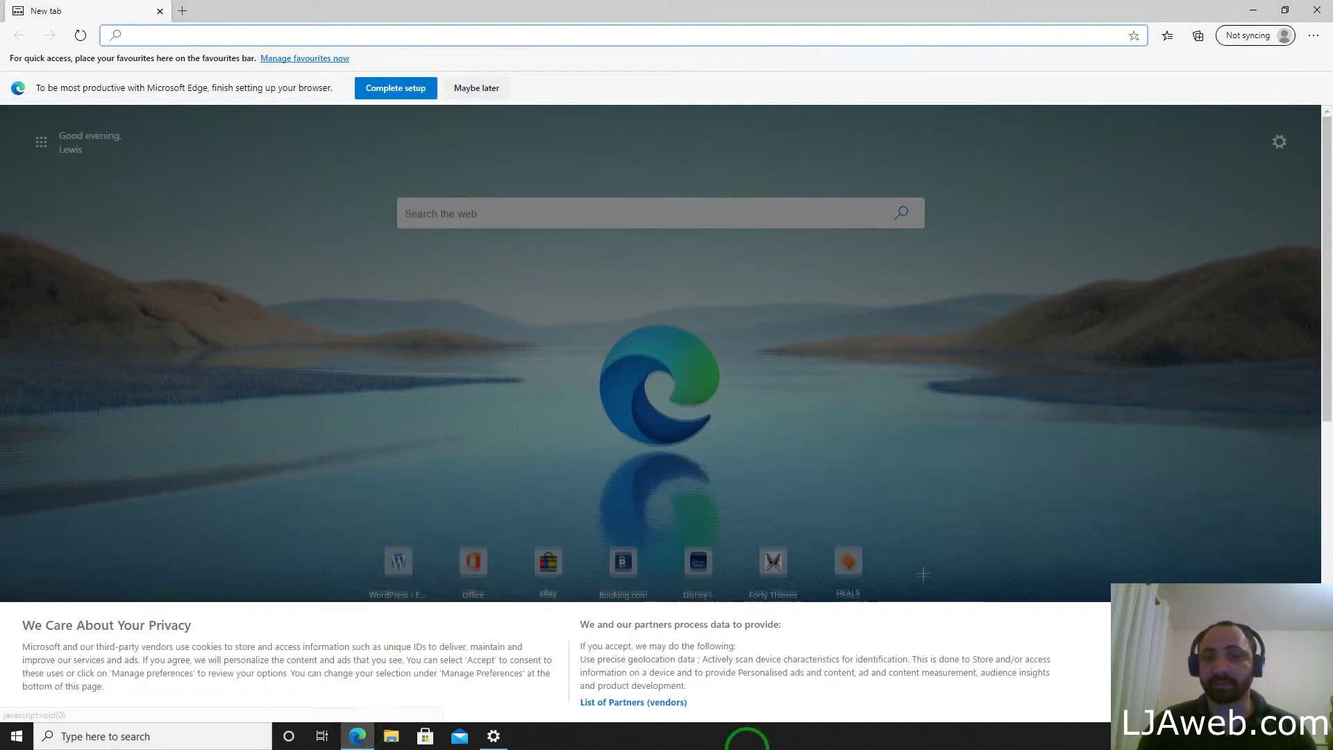
pyautogui.click(927, 398)
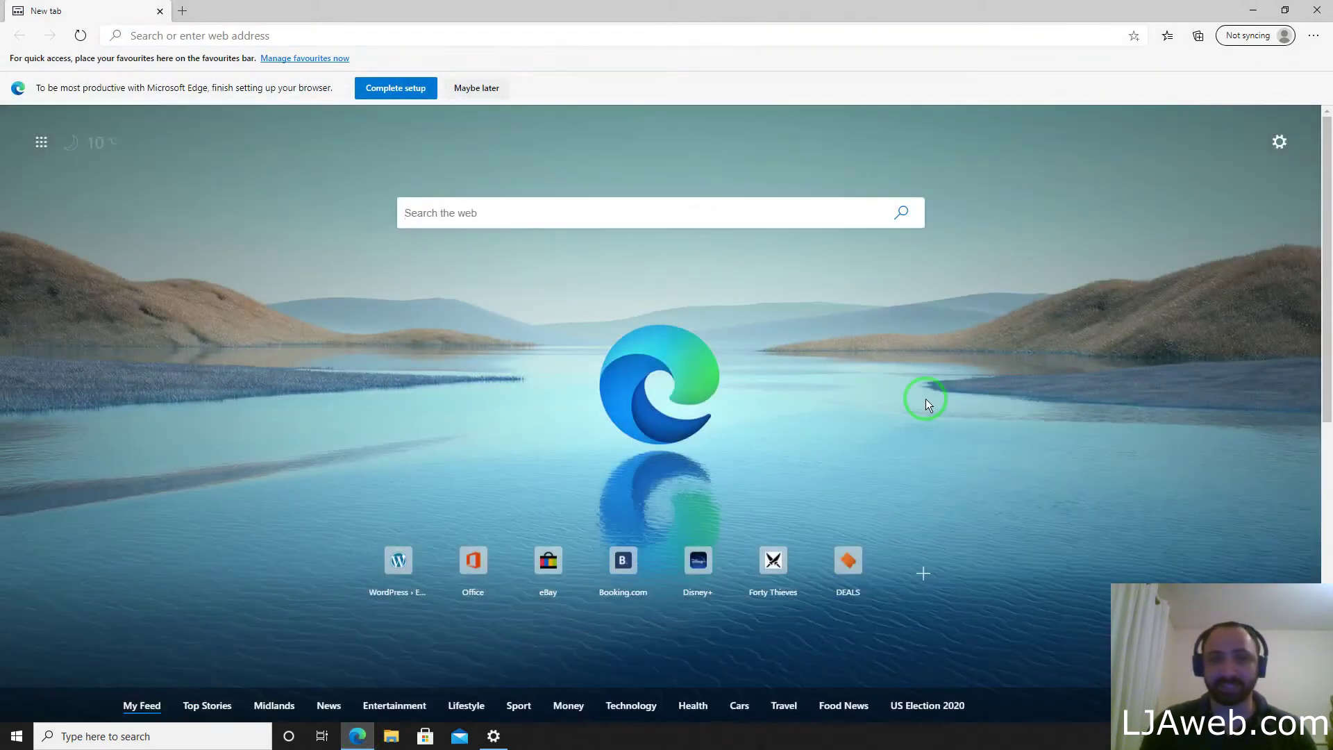
pyautogui.click(538, 201)
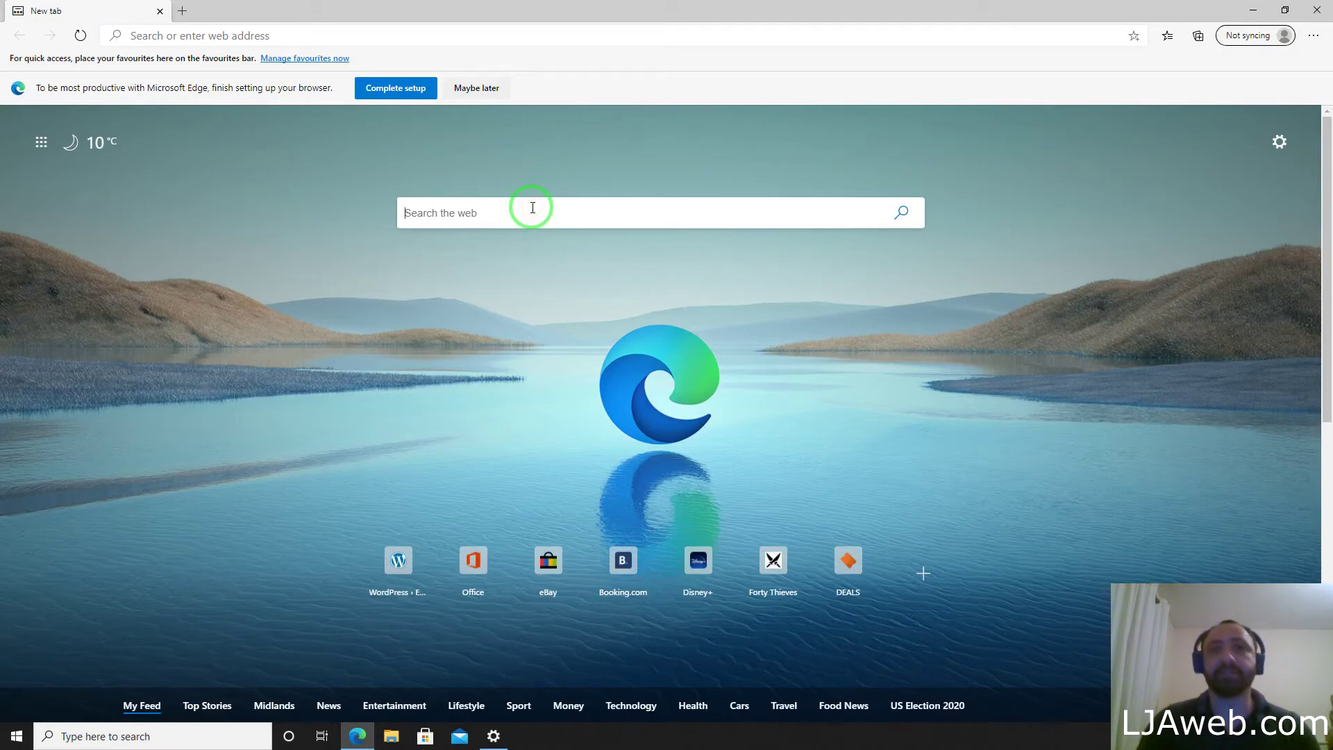
pyautogui.write('ds')
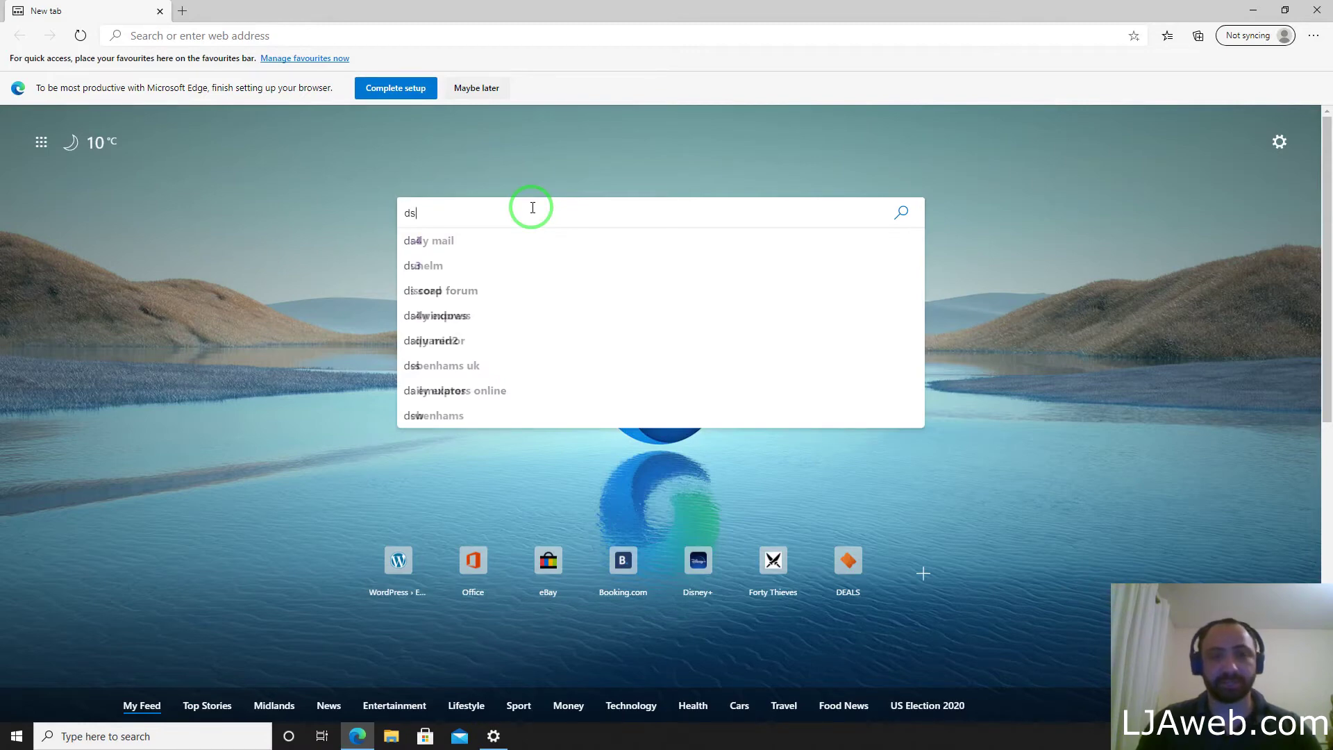
pyautogui.write('4')
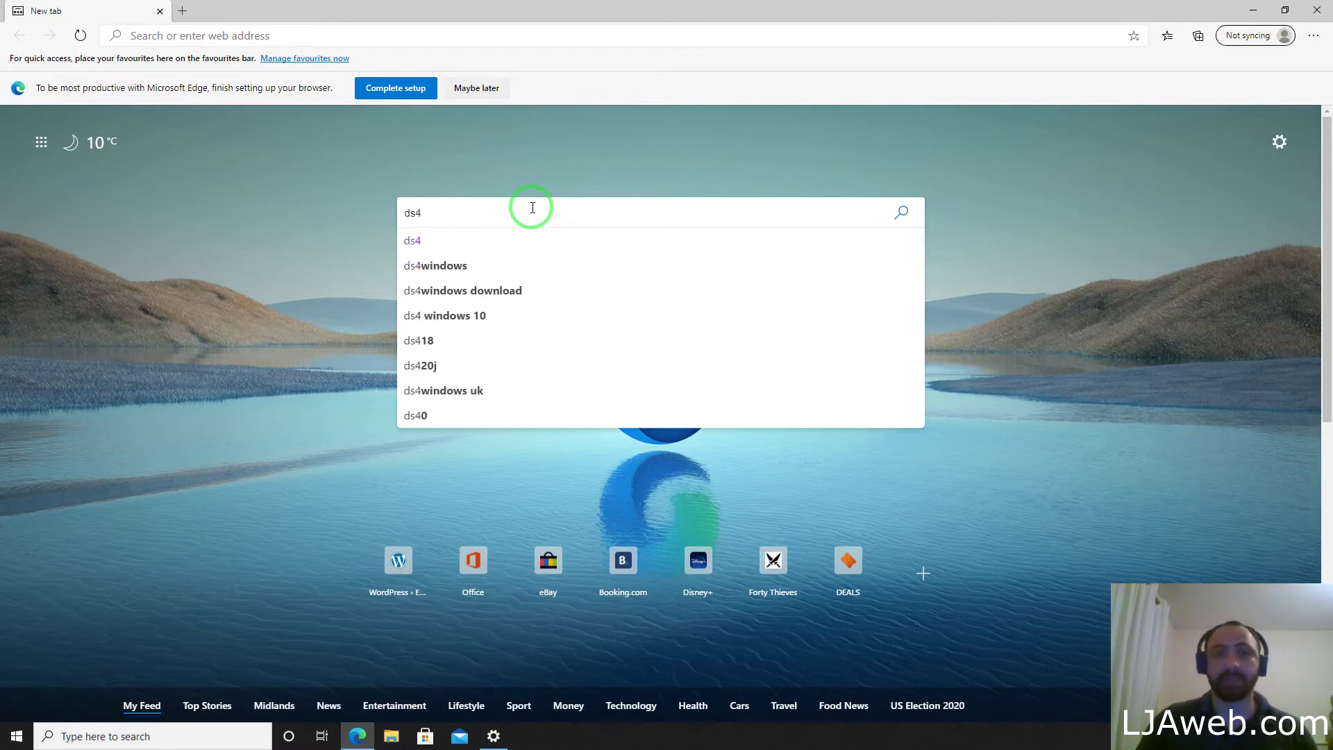
pyautogui.press('Return')
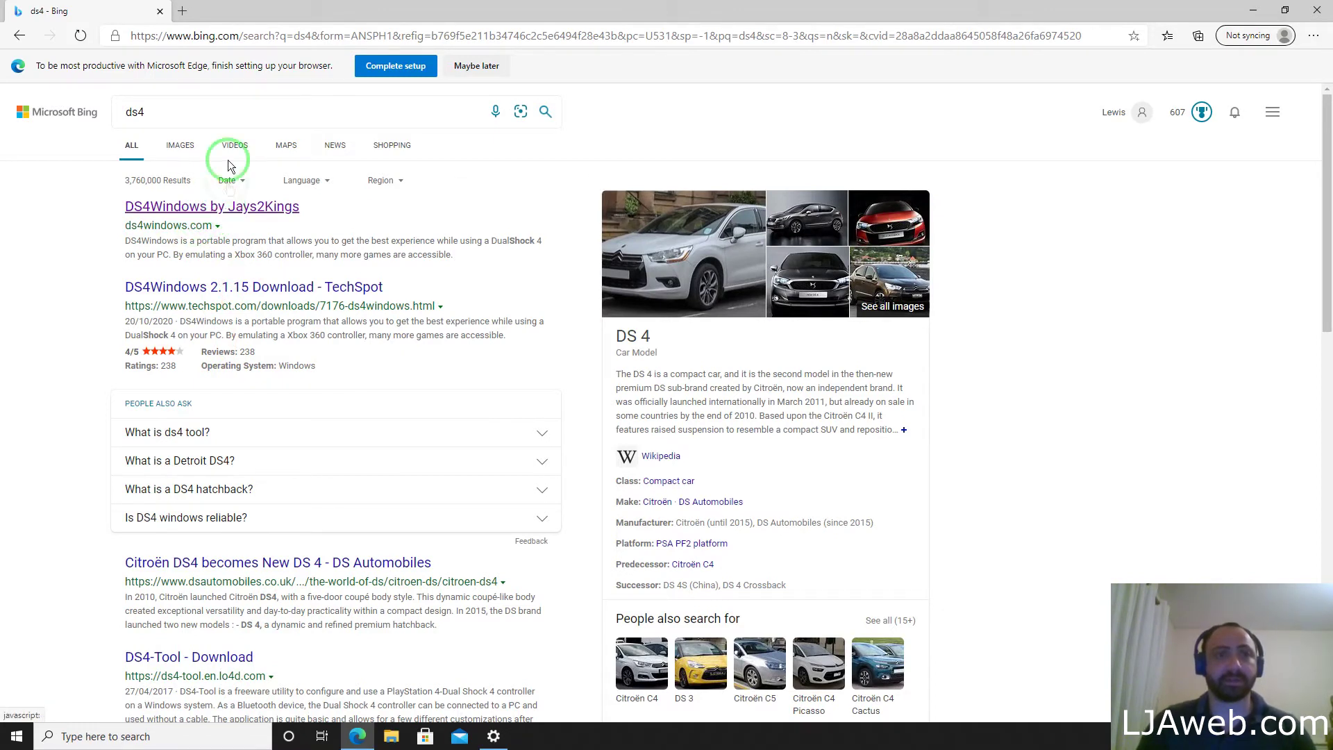
# Search Bing for "google" and open the Google UK home page from the results
pyautogui.click(150, 112)
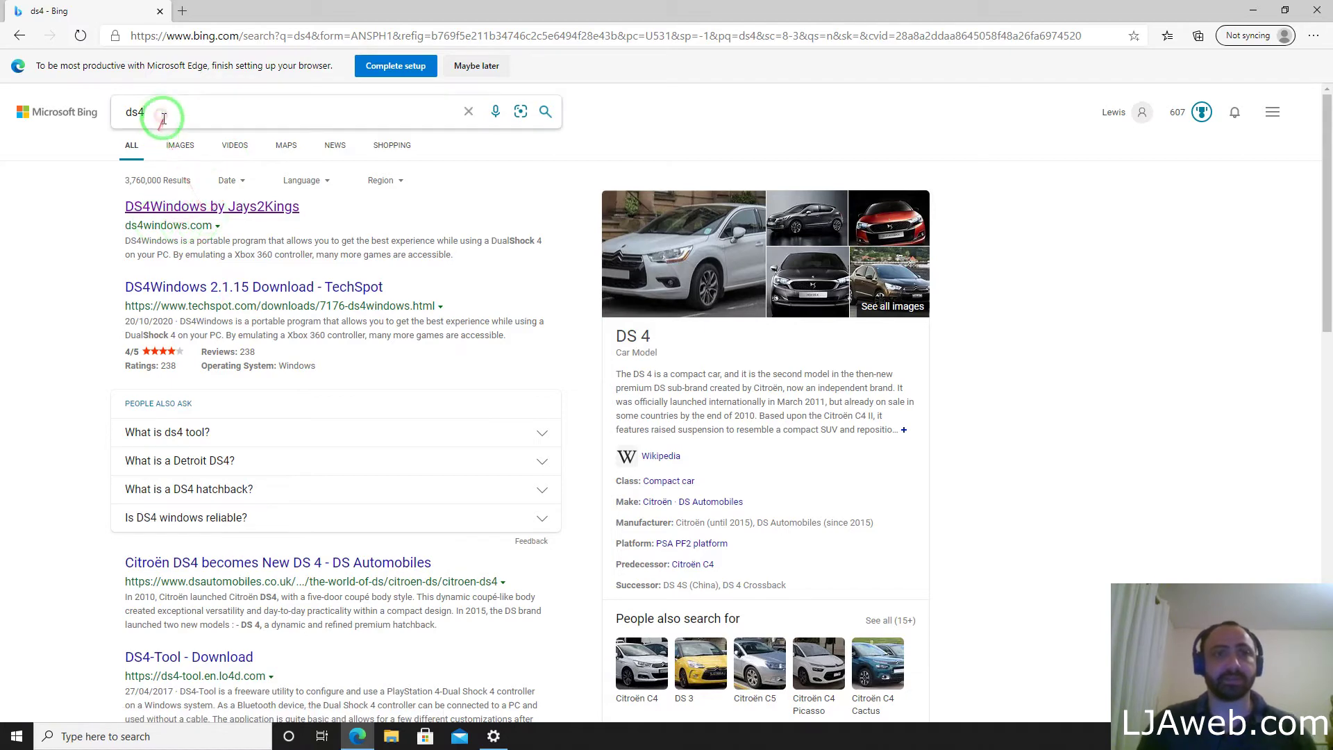
pyautogui.write('google')
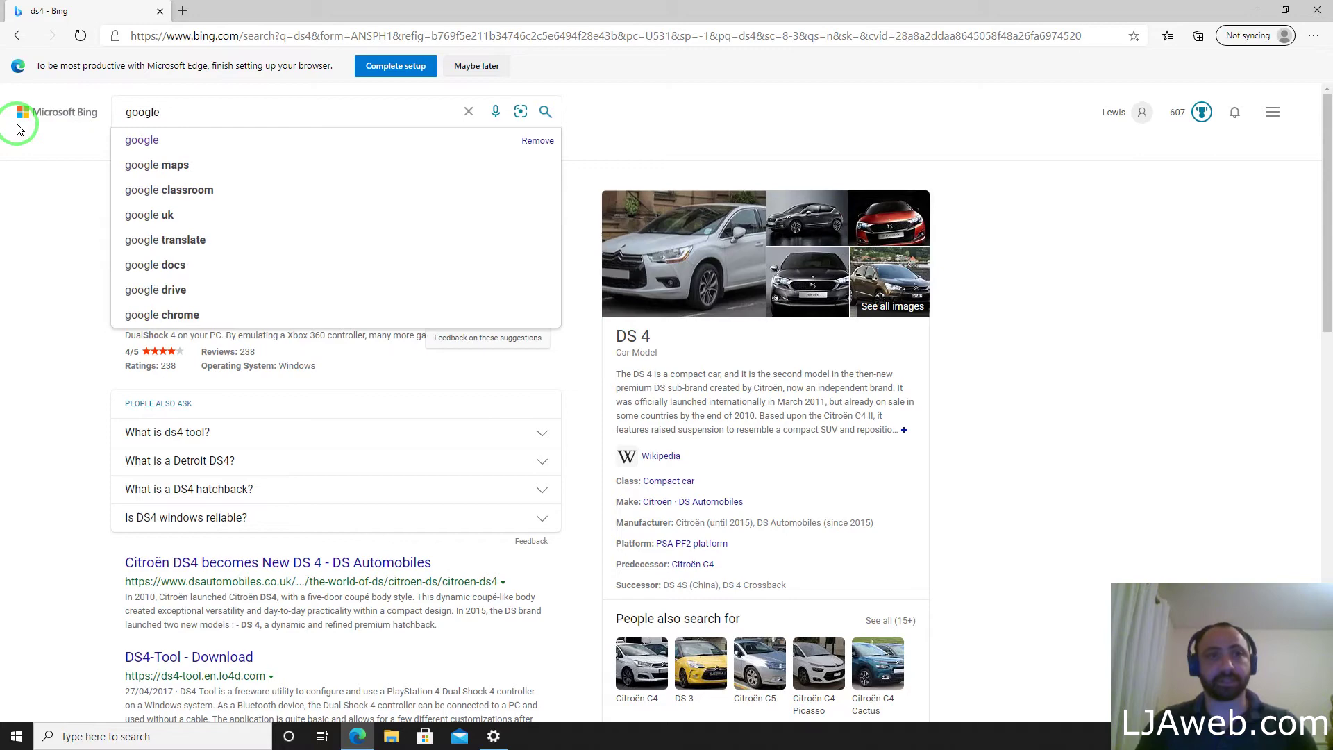
pyautogui.press('Return')
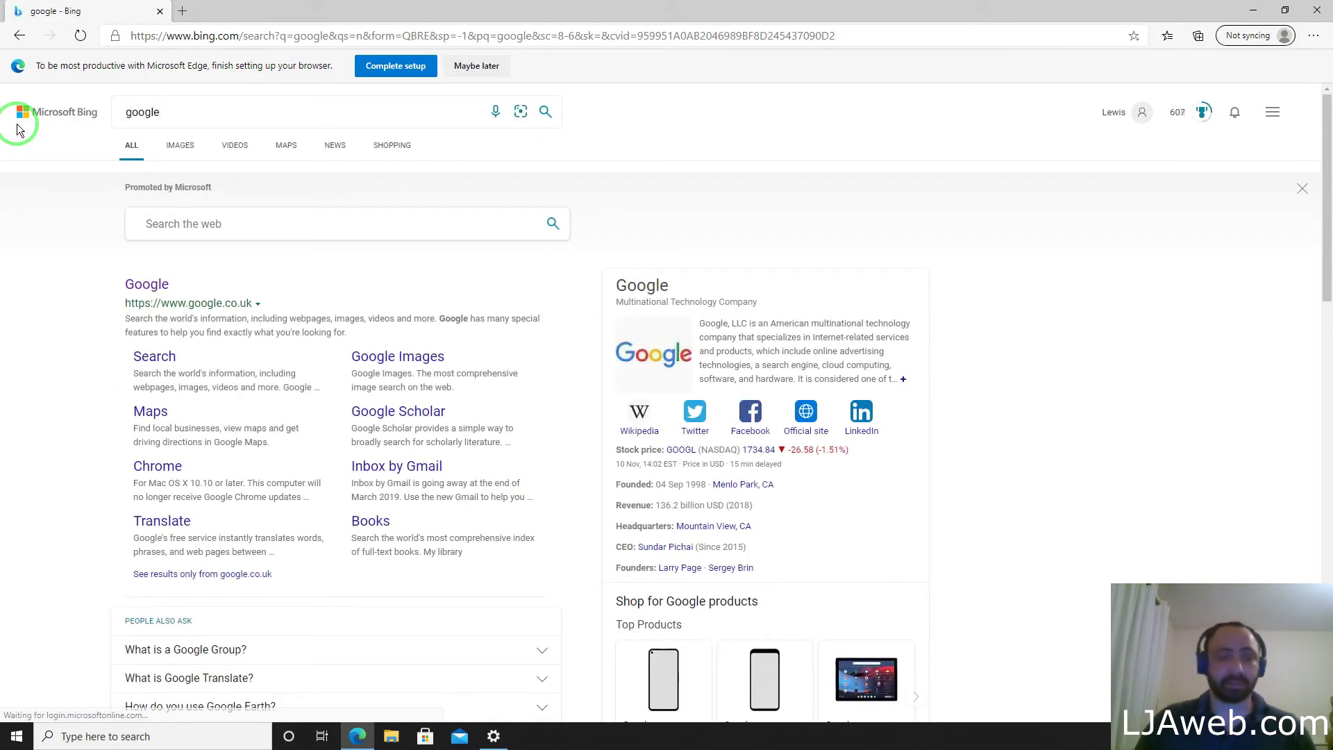
pyautogui.click(265, 220)
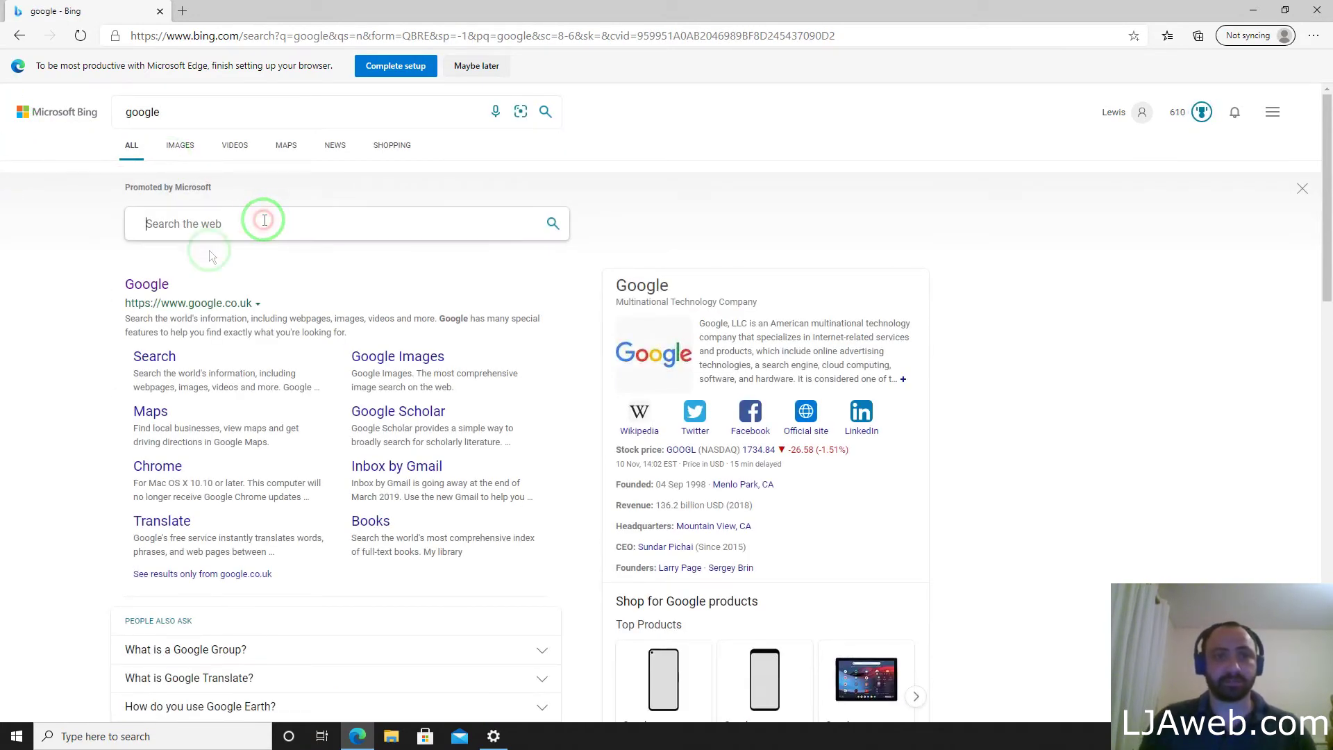
pyautogui.click(148, 286)
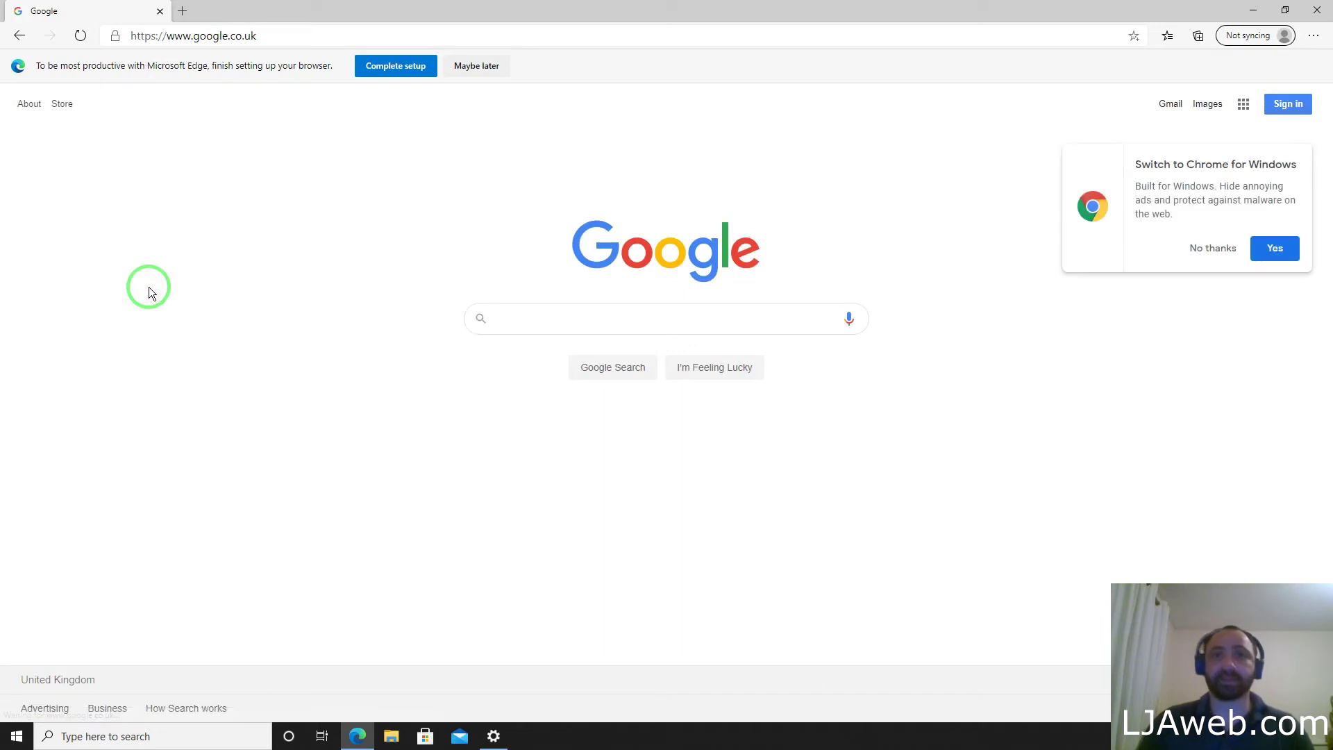
# Search Google for "ds4"
pyautogui.click(542, 306)
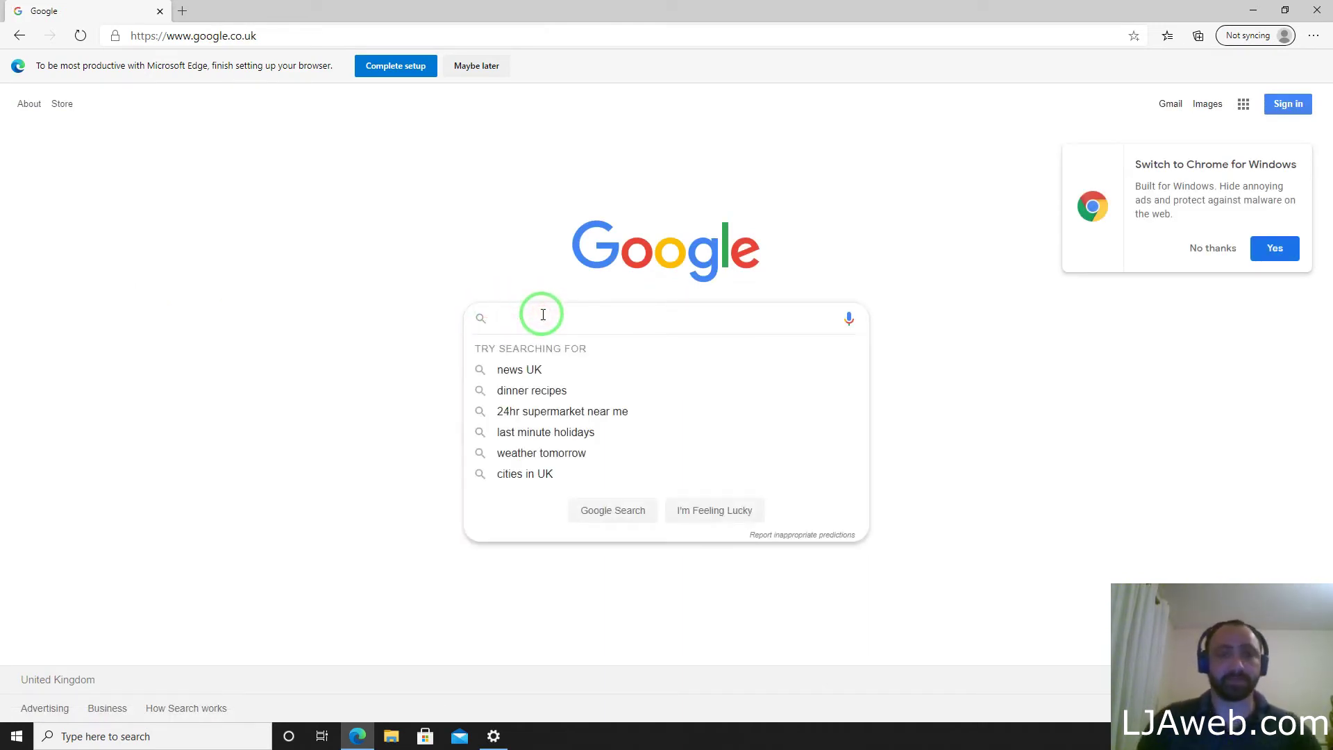
pyautogui.write('ds4')
pyautogui.press('BackSpace')
pyautogui.press('BackSpace')
pyautogui.press('BackSpace')
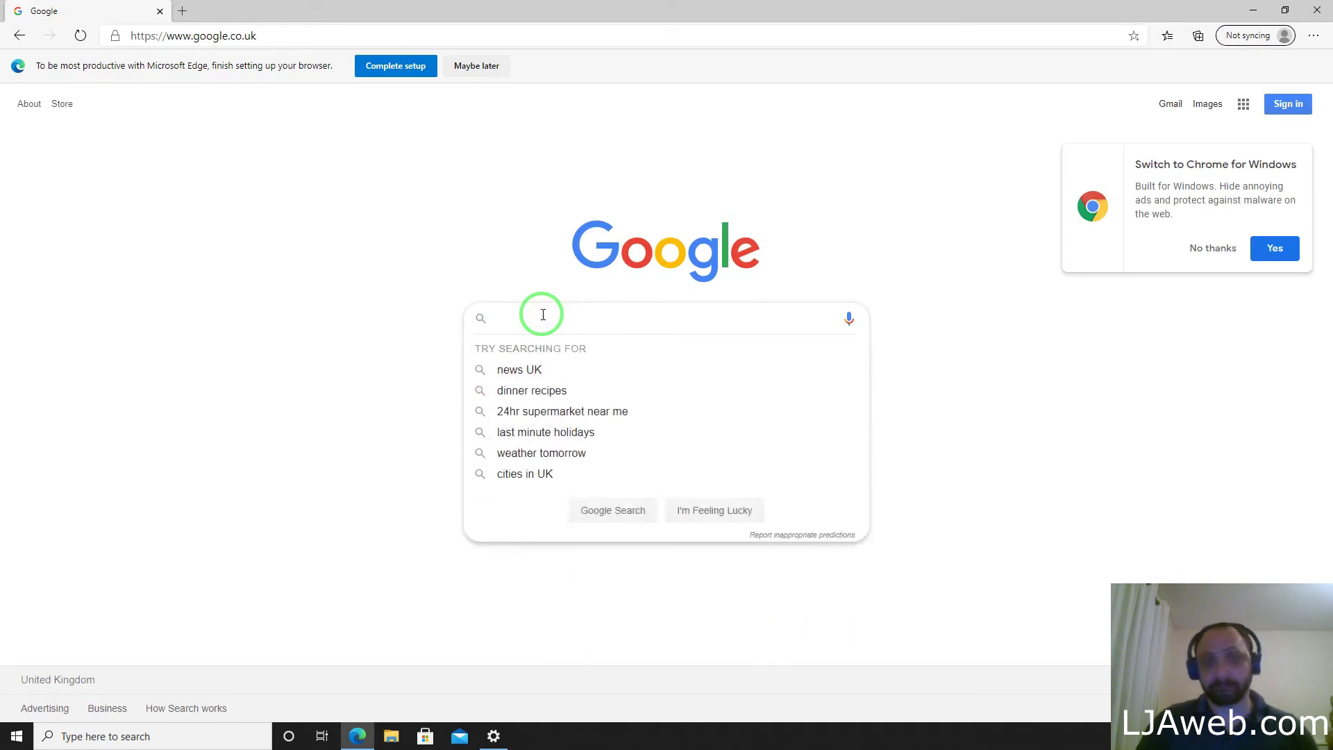
pyautogui.write('d')
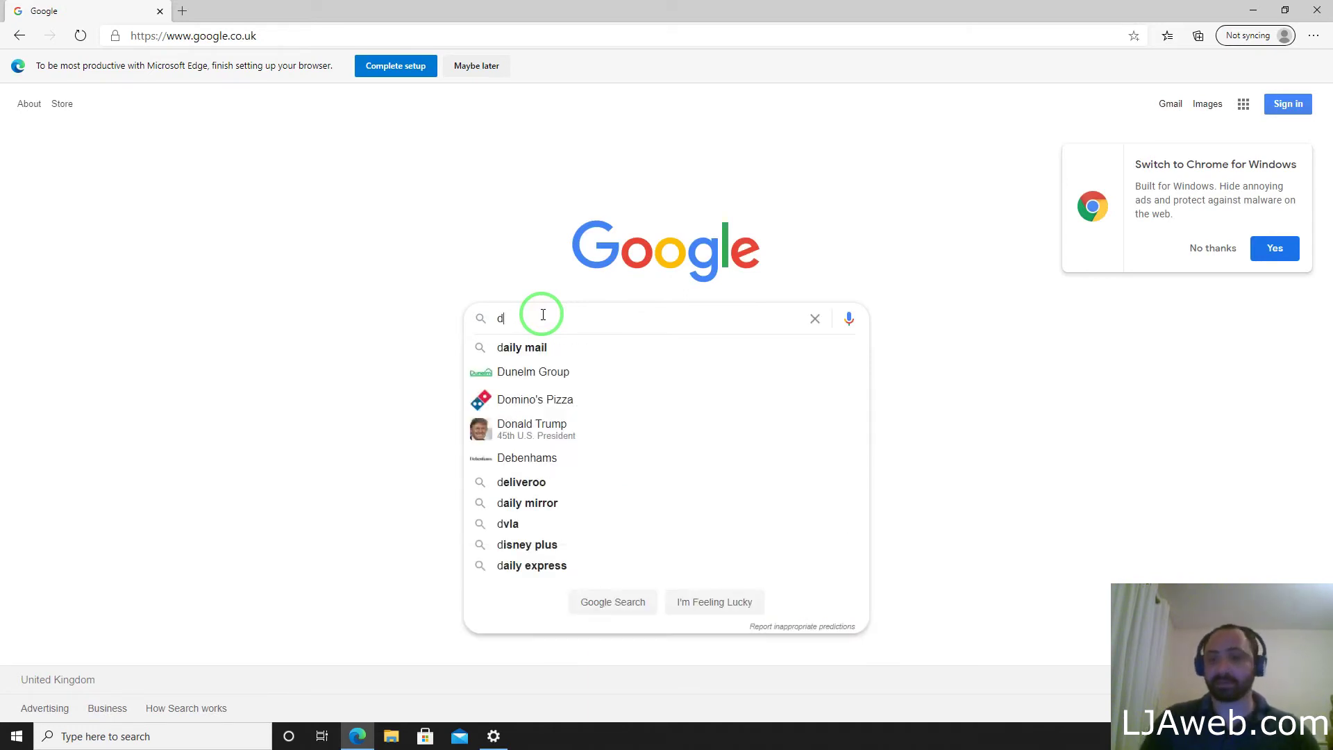
pyautogui.write('s4')
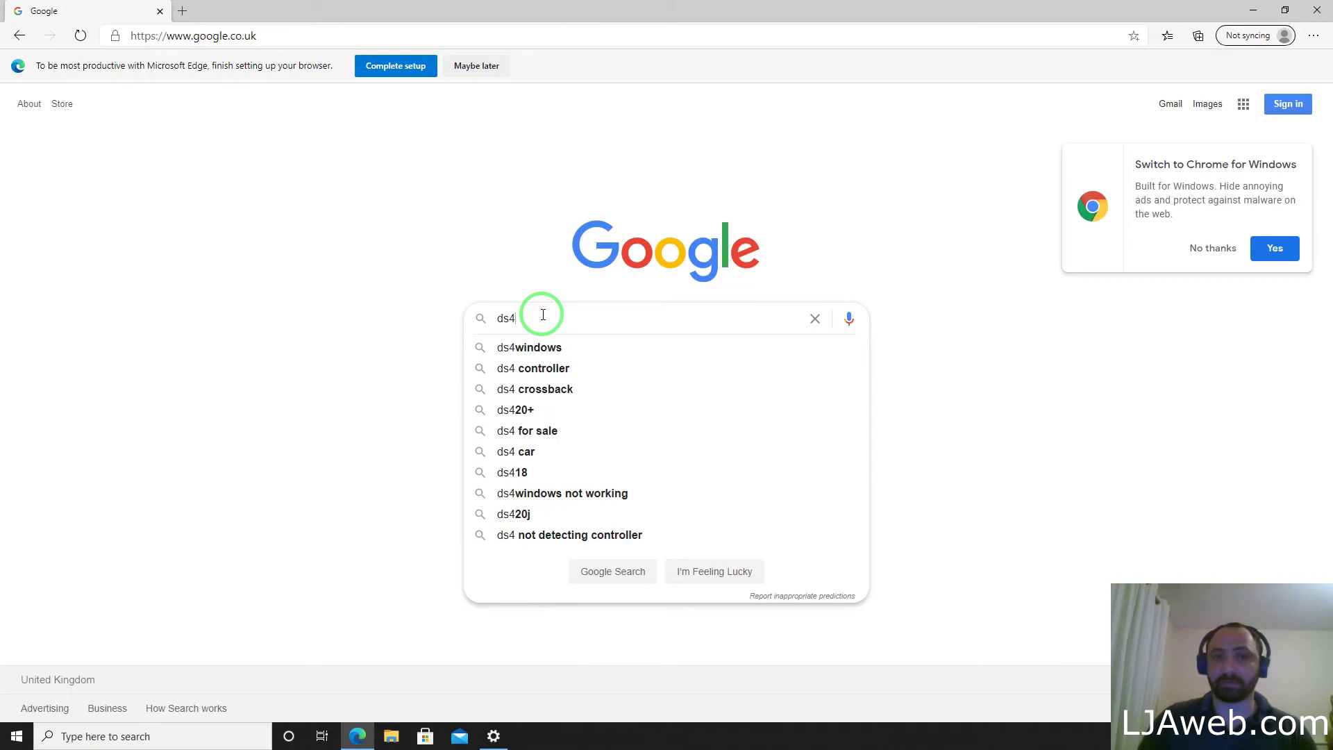
pyautogui.press('Return')
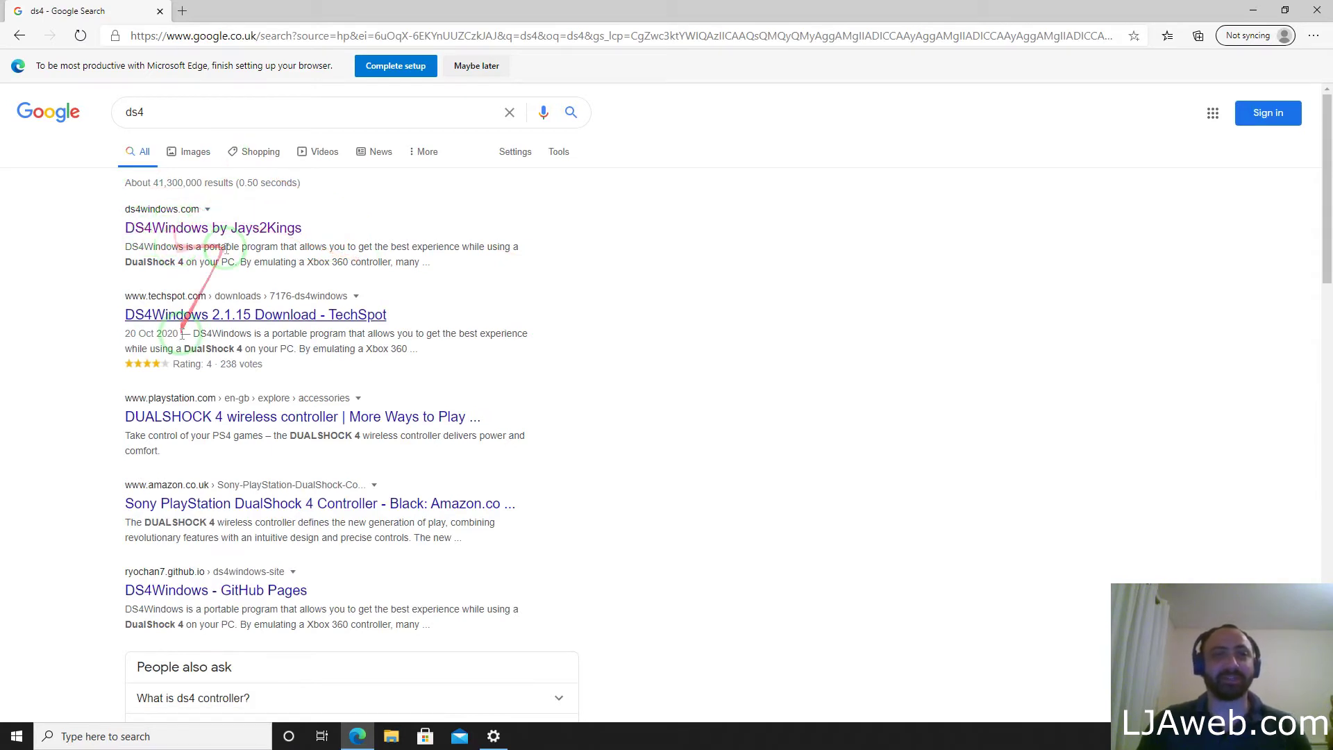
# Open the DS4Windows by Jays2Kings site and download DS4Windows.zip for Version 1.4.52 from its GitHub releases page
pyautogui.click(219, 236)
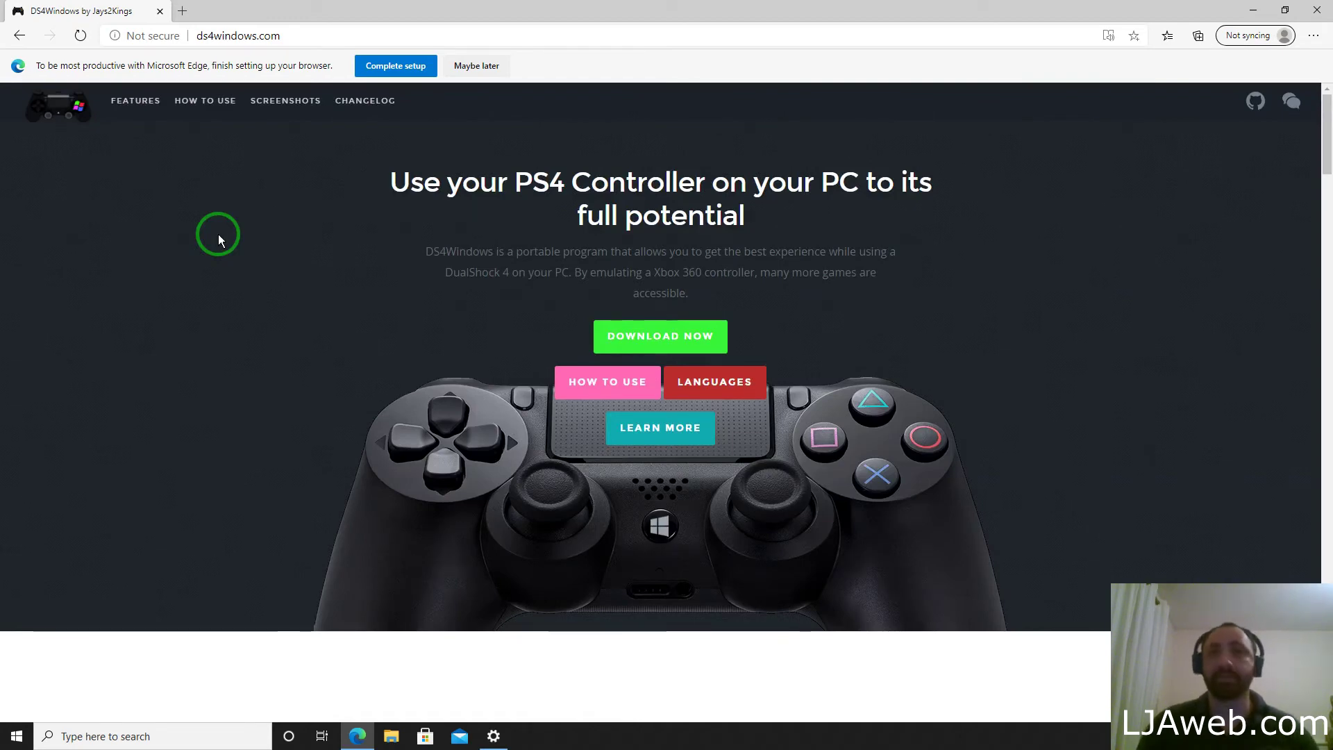
pyautogui.click(689, 336)
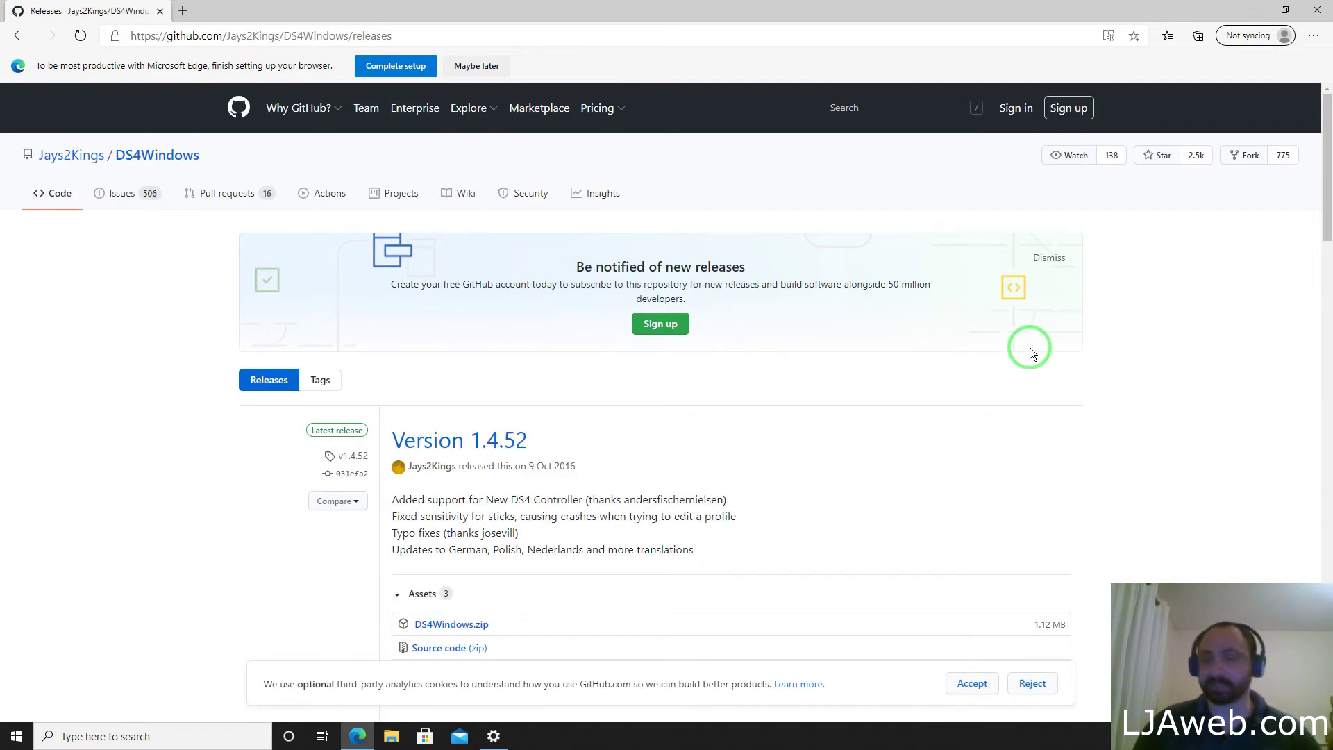
pyautogui.moveTo(1327, 127); pyautogui.dragTo(1328, 166)
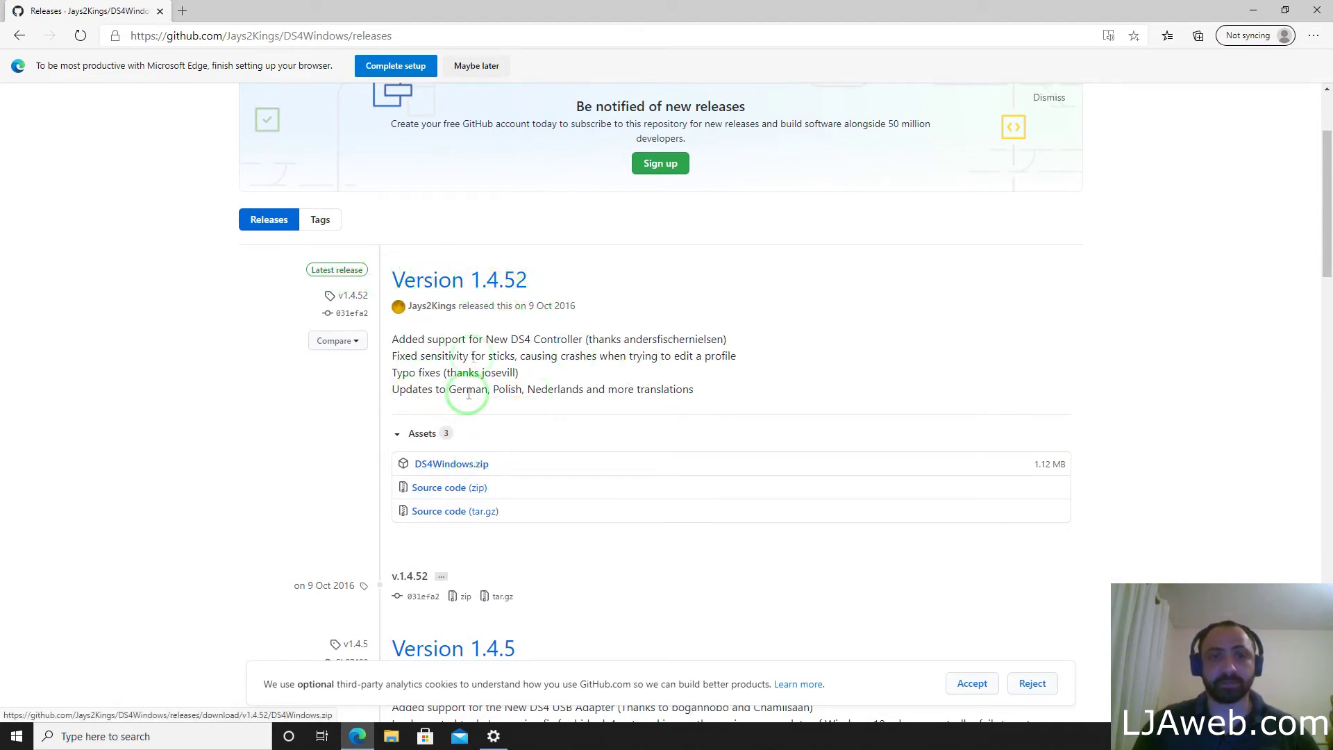
pyautogui.click(455, 472)
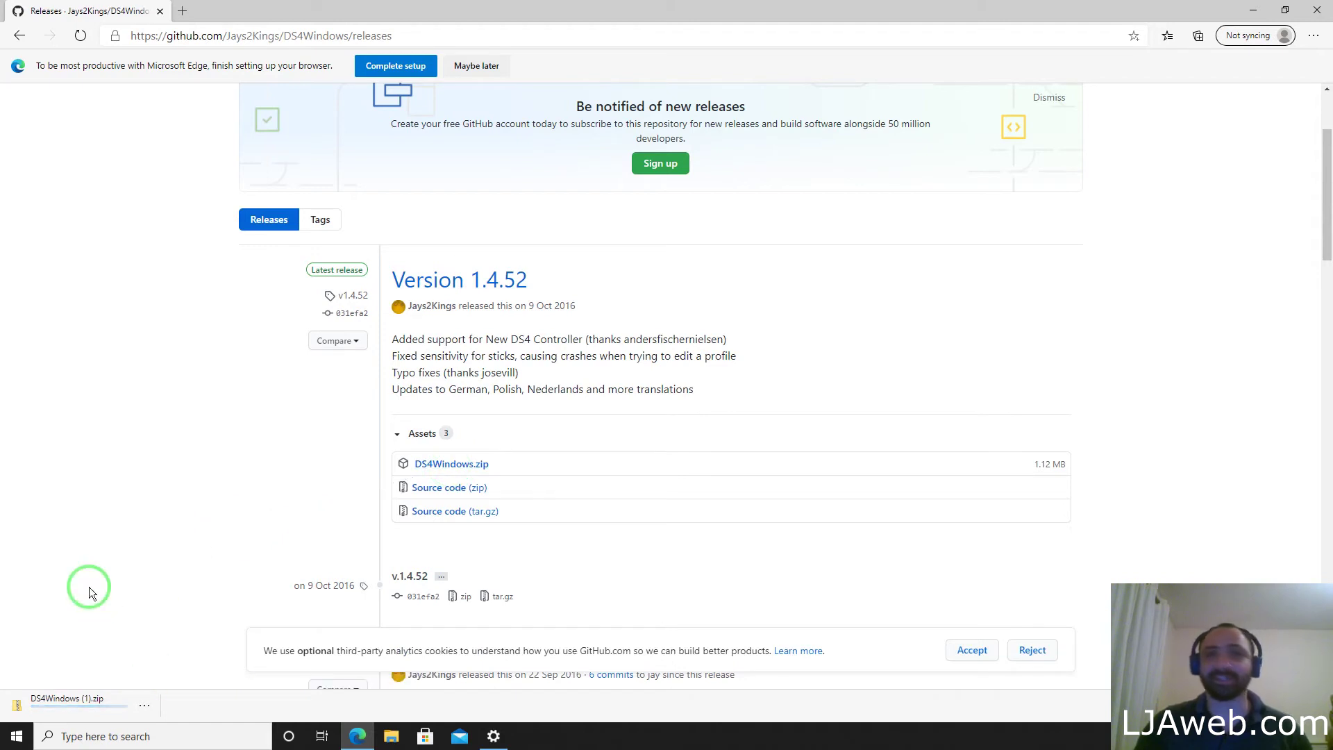
# Open the downloaded DS4Windows (1).zip and start extracting all of its files
pyautogui.moveTo(48, 708); pyautogui.dragTo(59, 721)
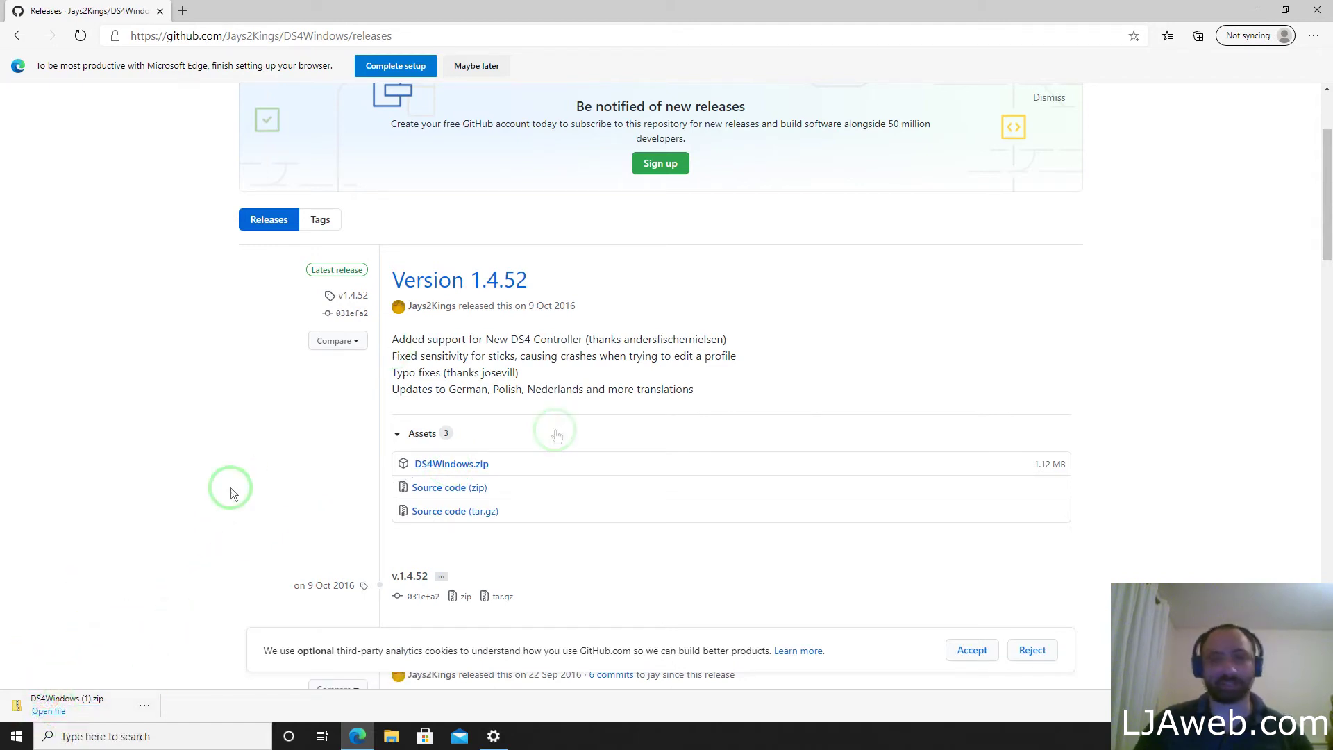
pyautogui.moveTo(49, 709); pyautogui.dragTo(57, 722)
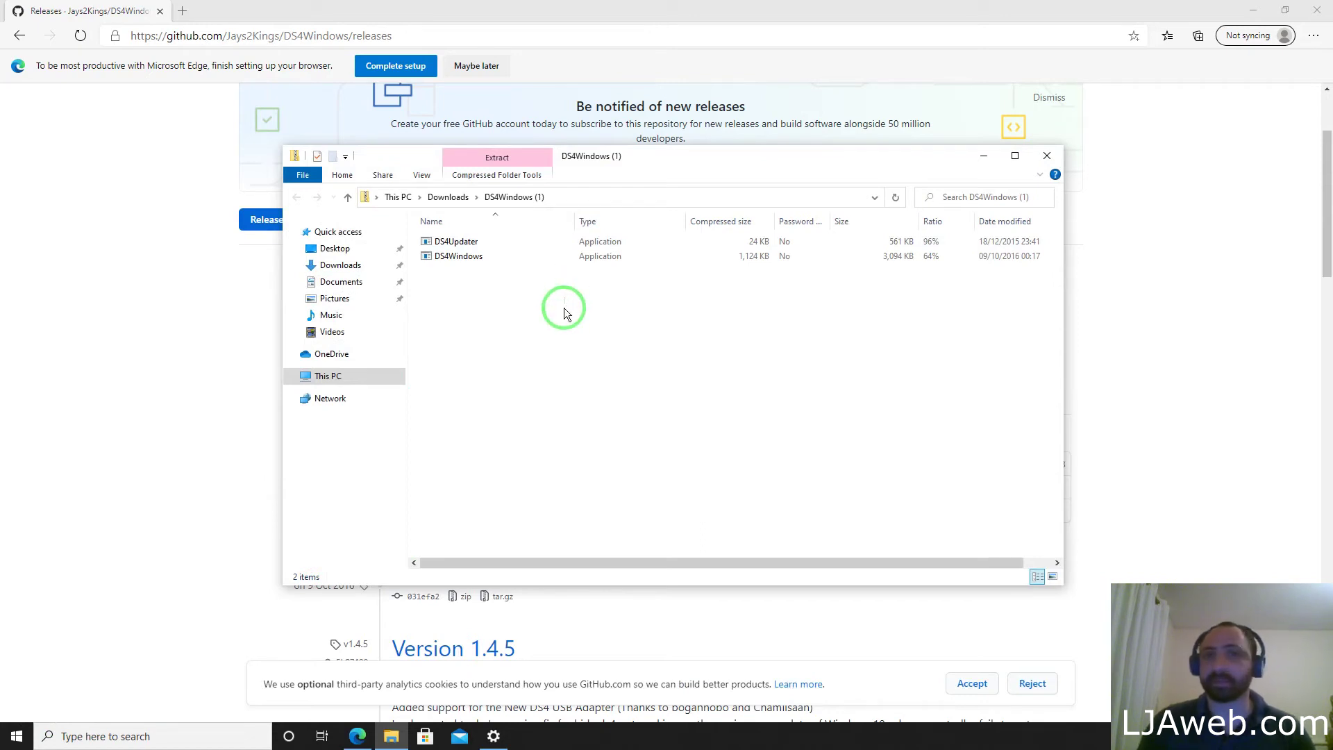
pyautogui.moveTo(536, 289)
pyautogui.mouseDown()
pyautogui.moveTo(500, 277)
pyautogui.moveTo(461, 222)
pyautogui.moveTo(493, 338)
pyautogui.mouseUp()
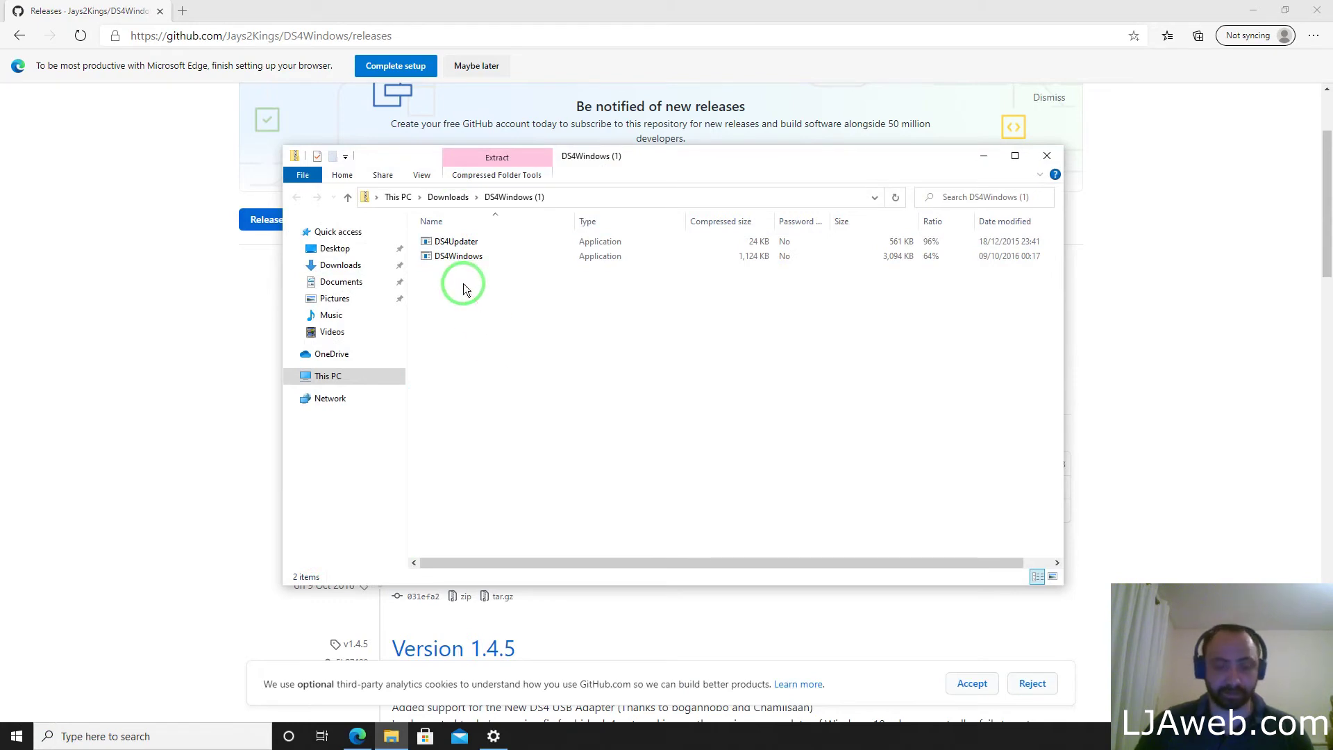
pyautogui.moveTo(482, 293); pyautogui.dragTo(474, 316)
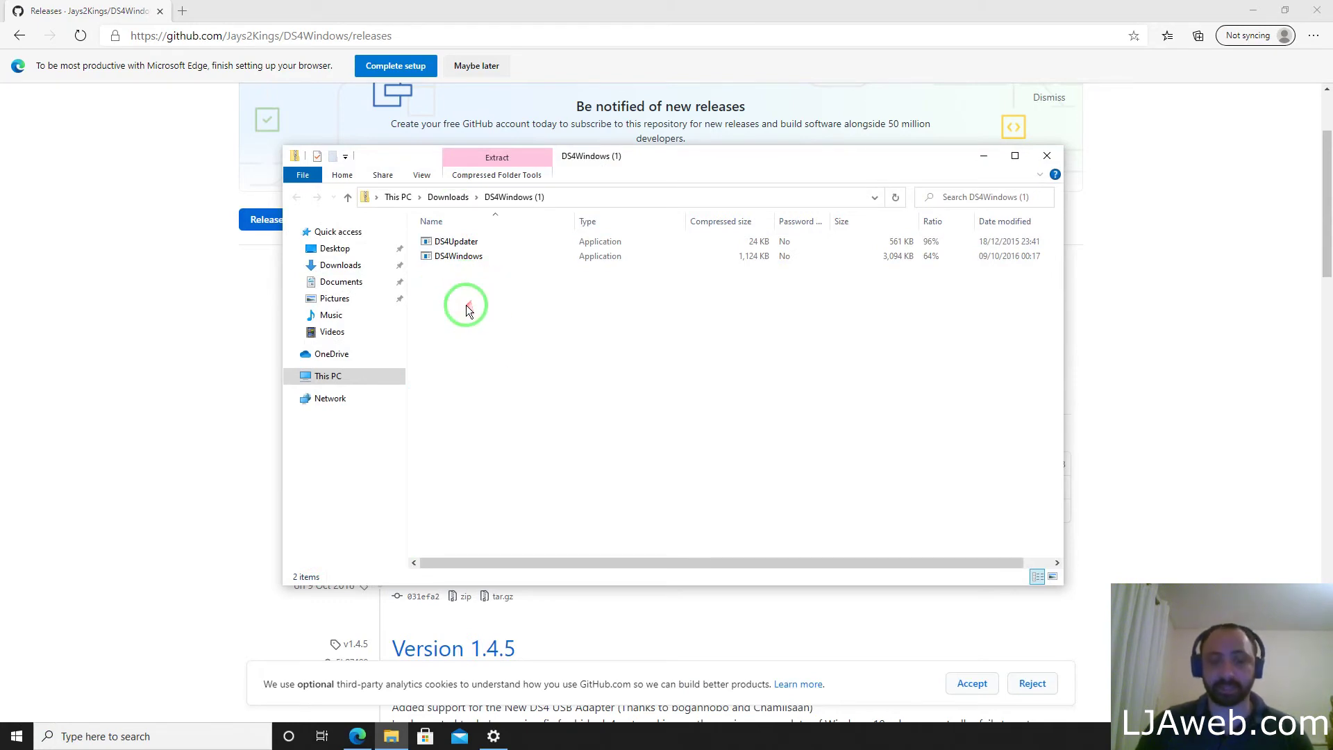
pyautogui.rightClick(466, 309)
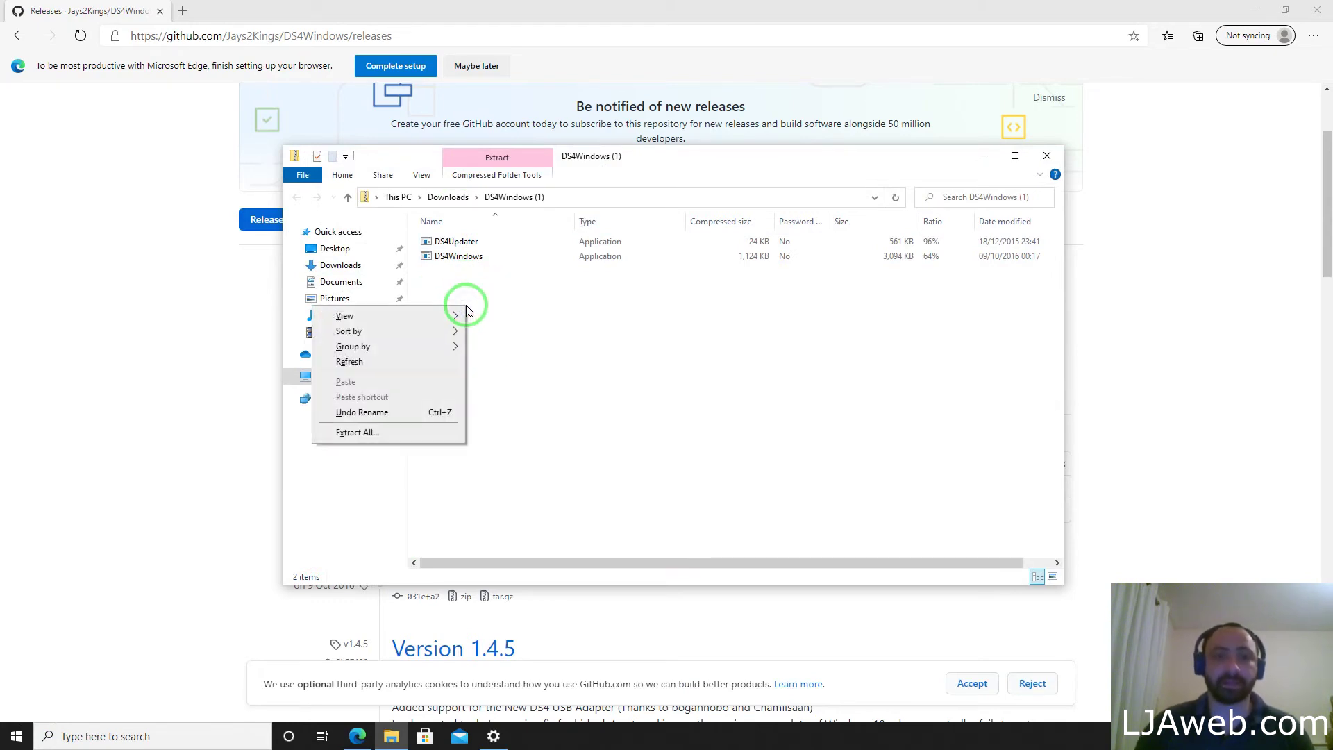
pyautogui.moveTo(426, 345)
pyautogui.moveTo(420, 355); pyautogui.dragTo(416, 374)
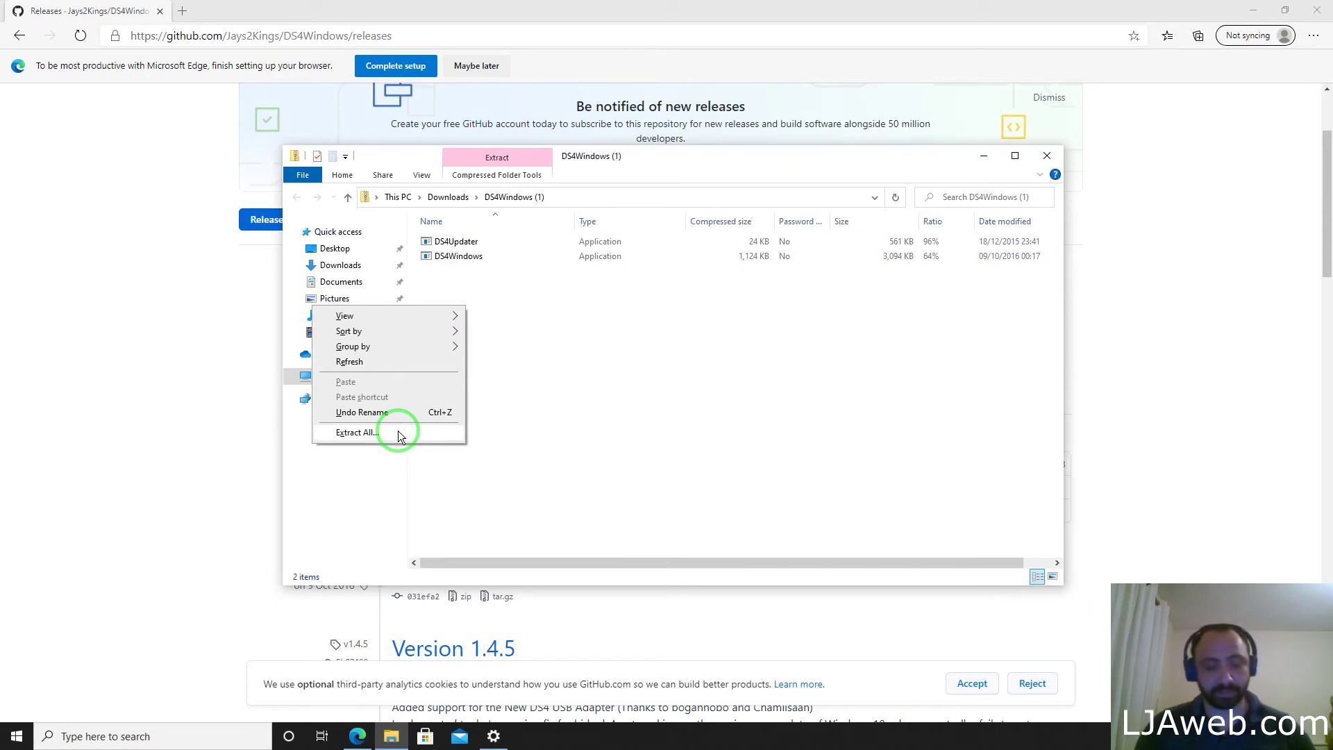
pyautogui.click(356, 433)
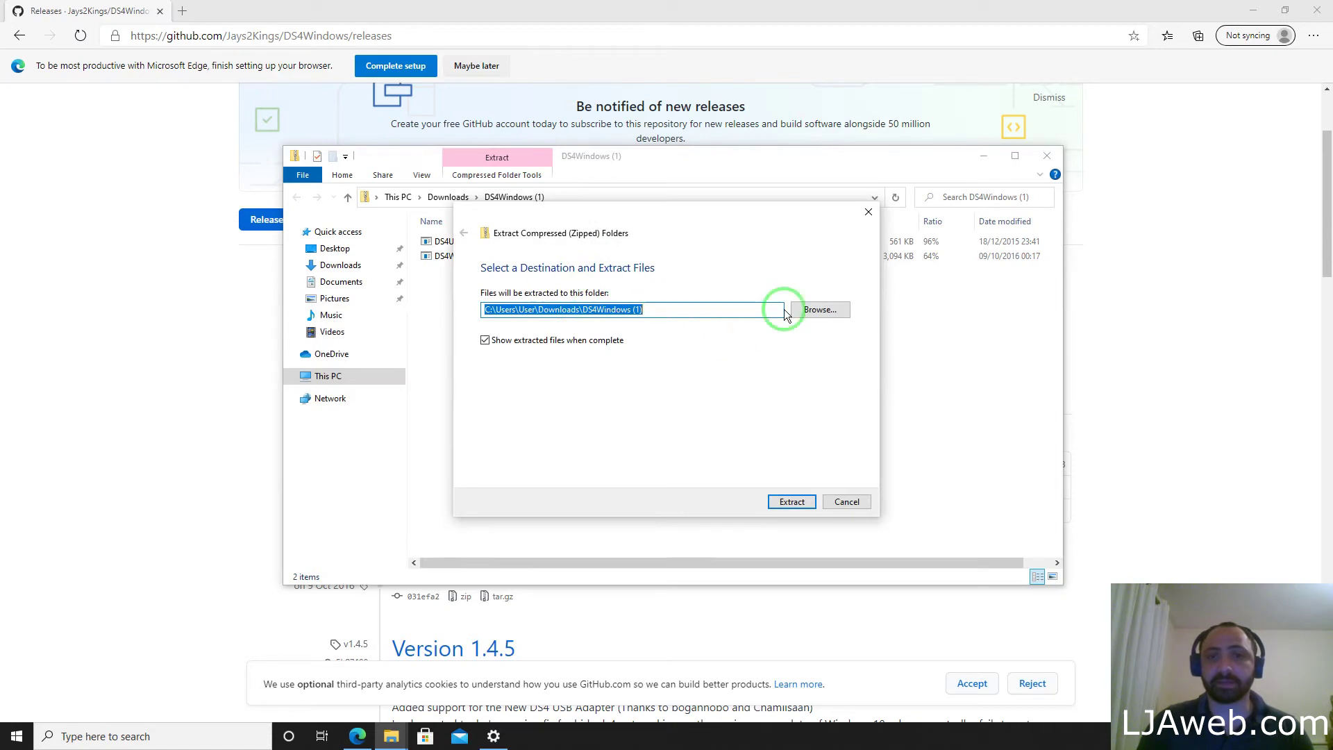
# Browse to the Desktop for the extraction destination and create a new folder there named DS4
pyautogui.click(816, 310)
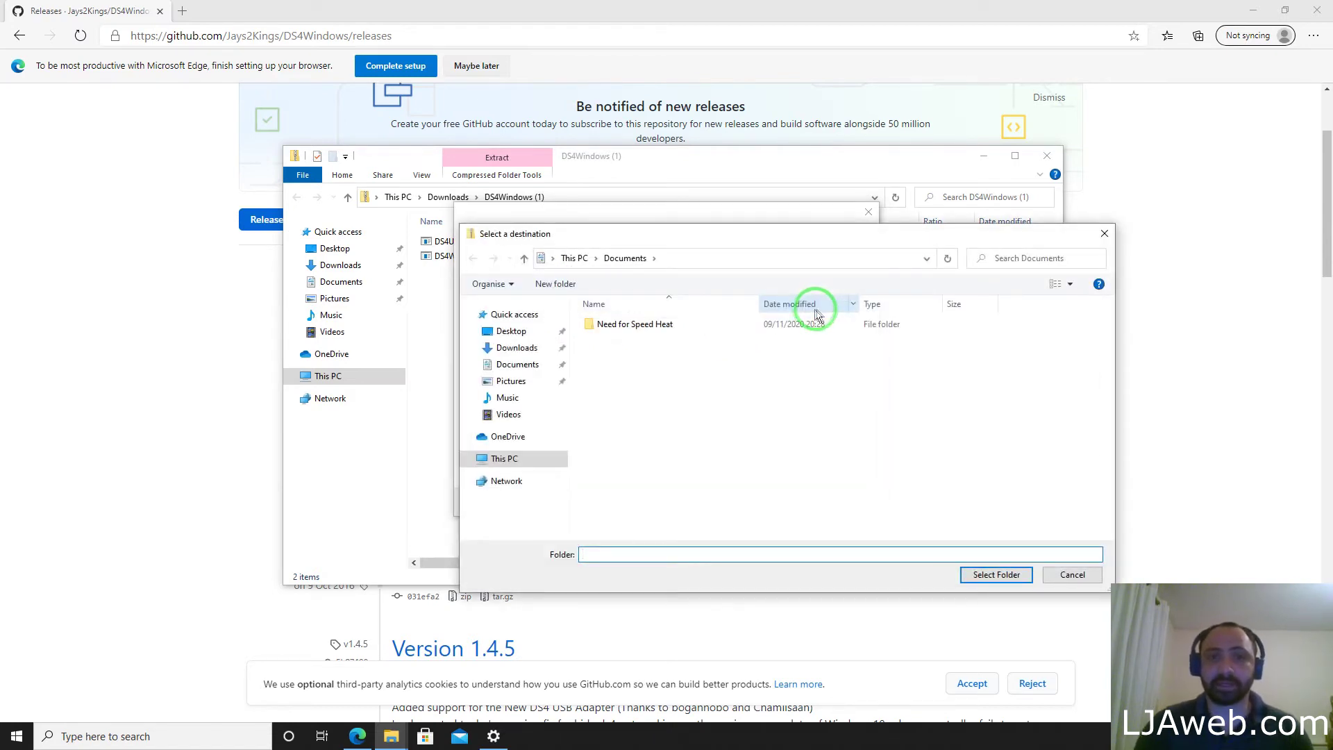
pyautogui.click(527, 331)
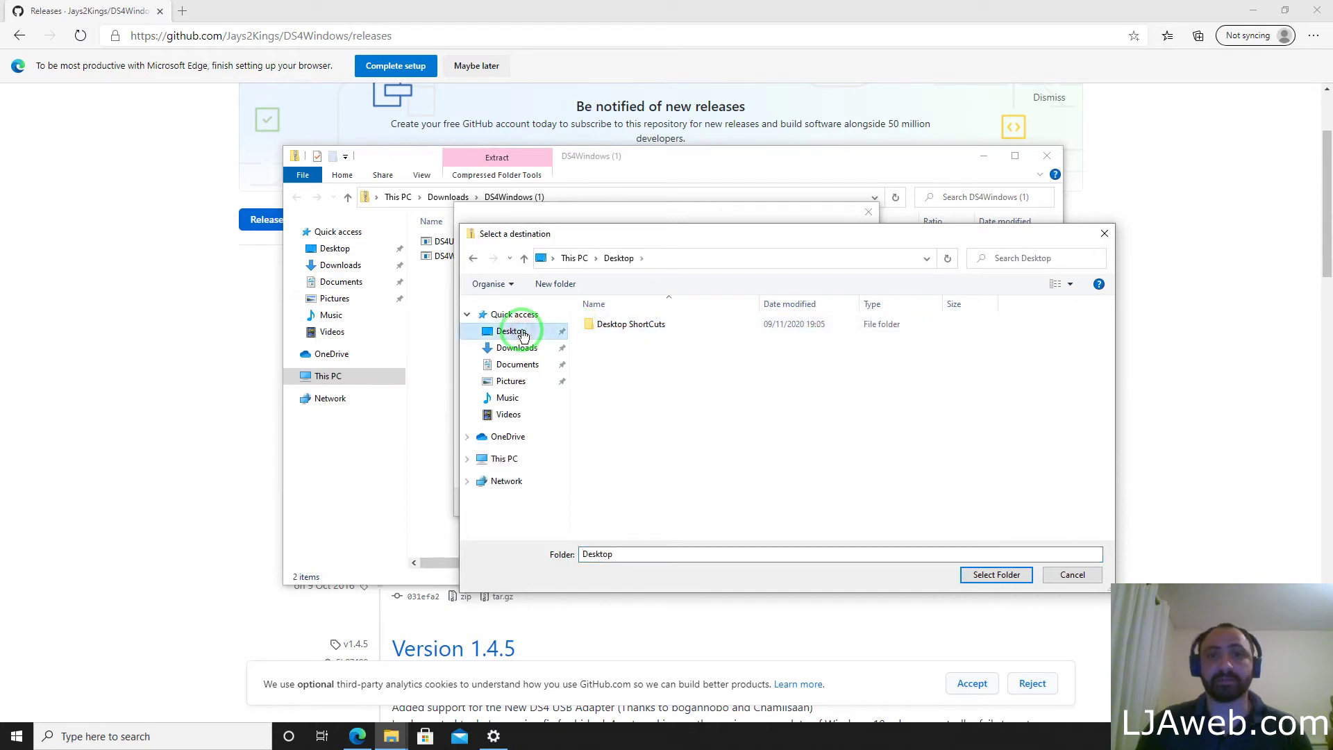
pyautogui.rightClick(673, 386)
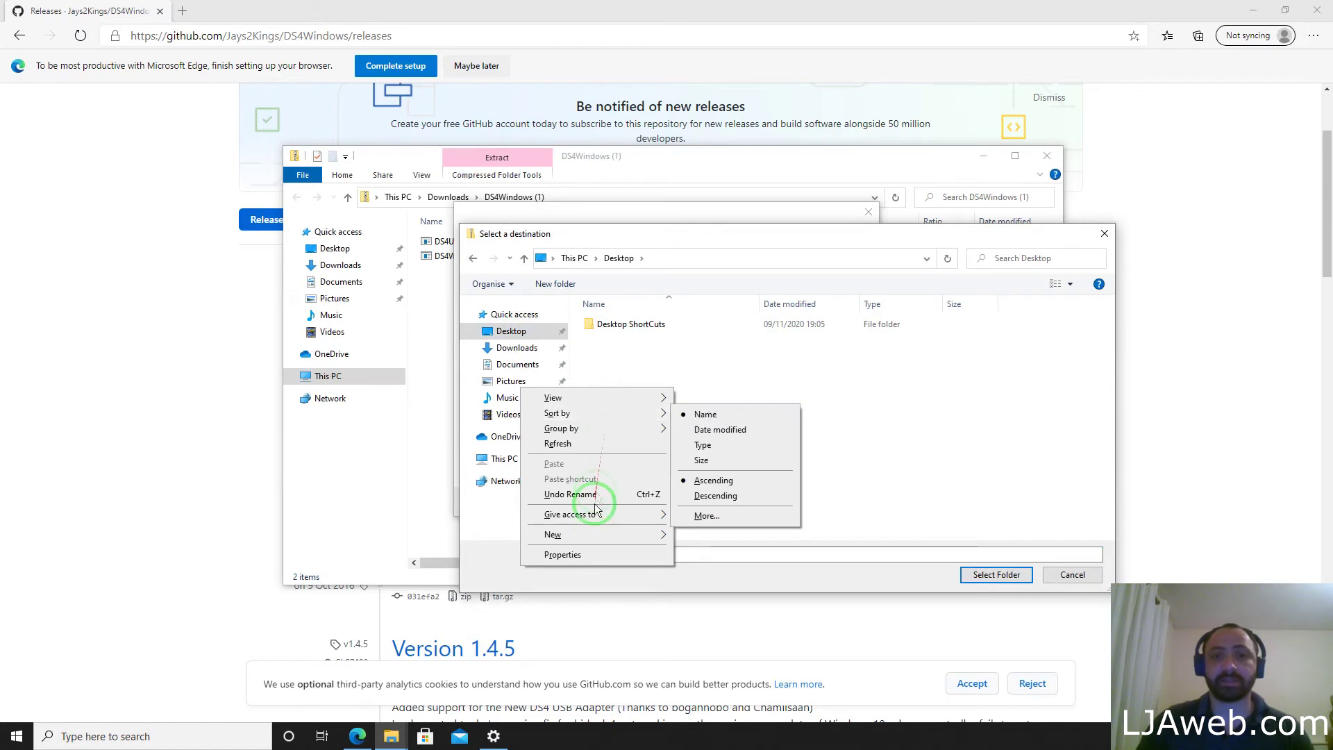
pyautogui.moveTo(596, 533)
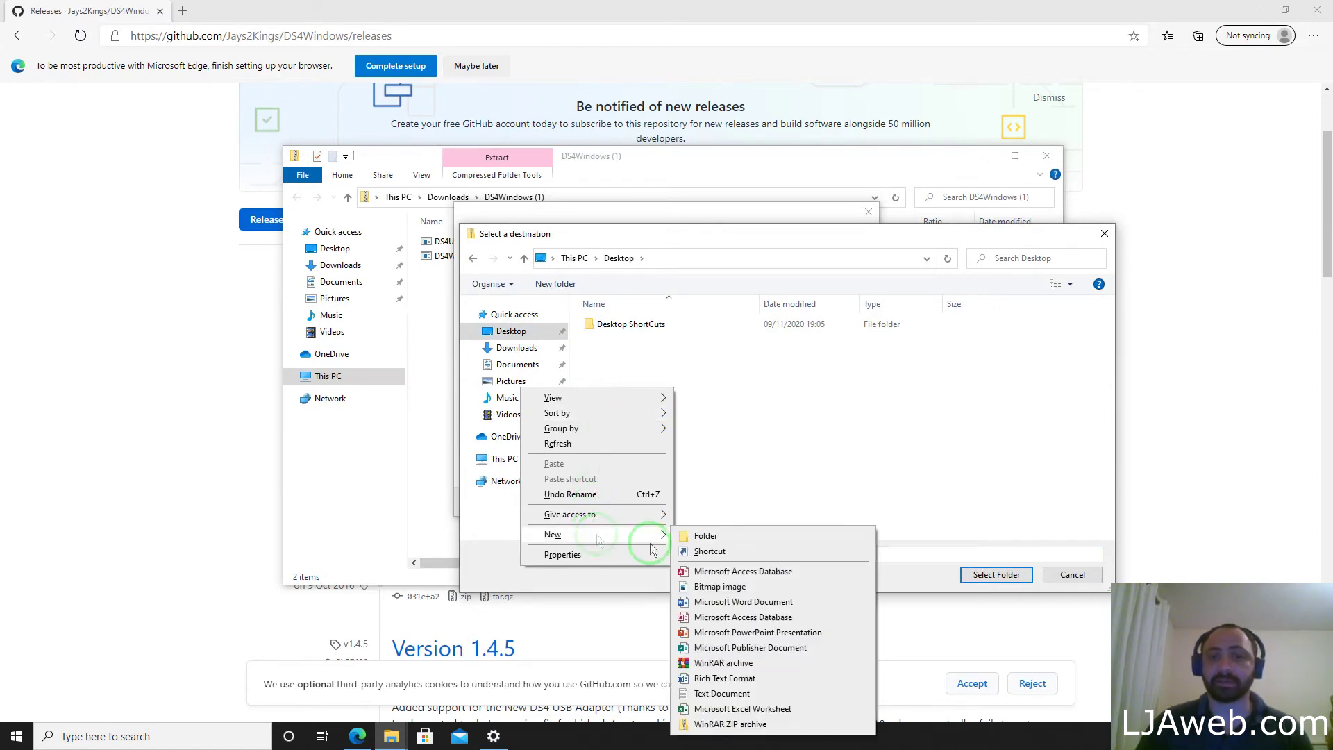
pyautogui.click(705, 536)
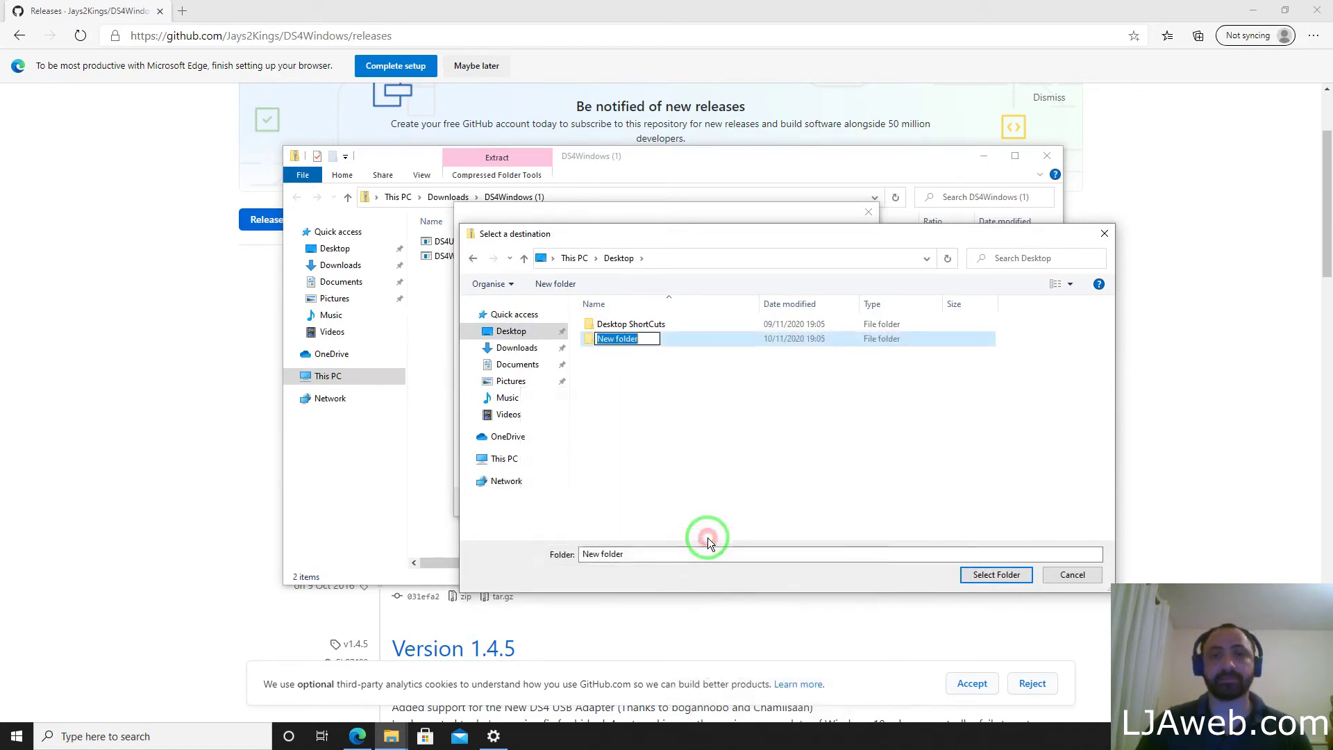
pyautogui.write('DS4')
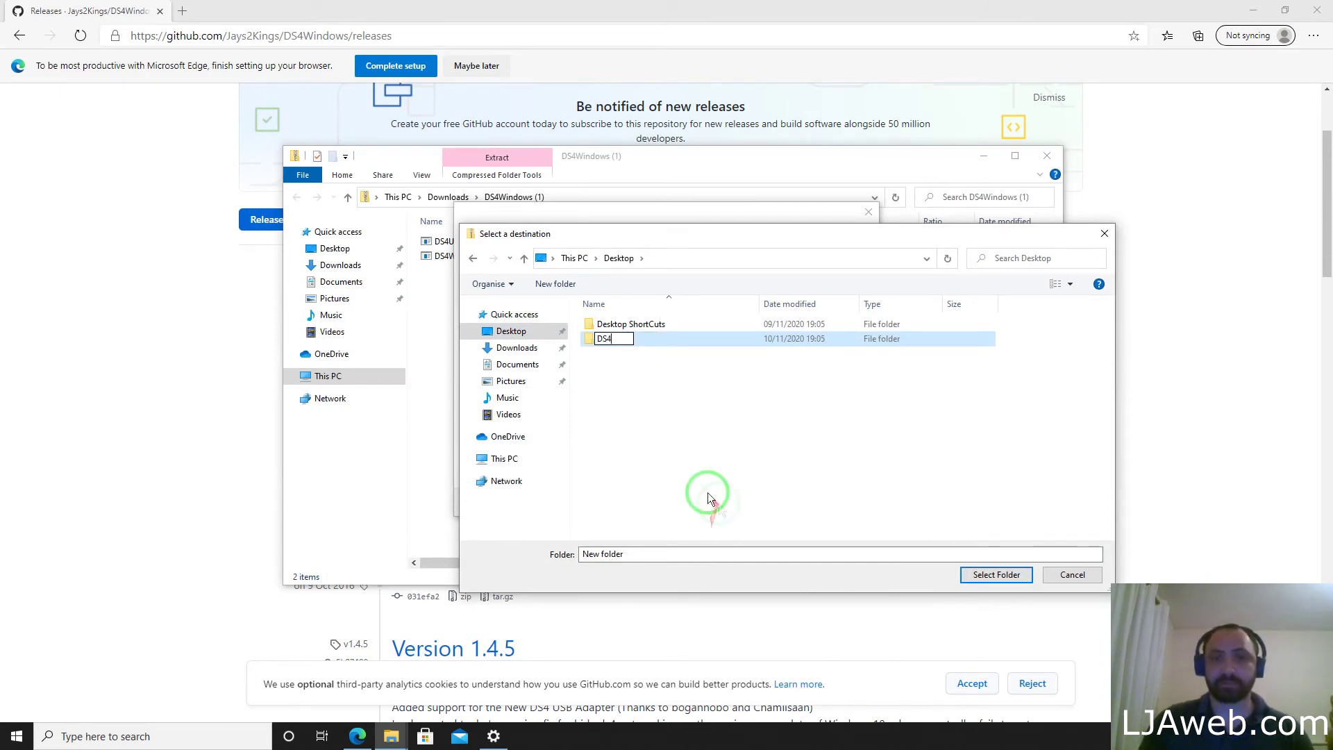
pyautogui.click(695, 475)
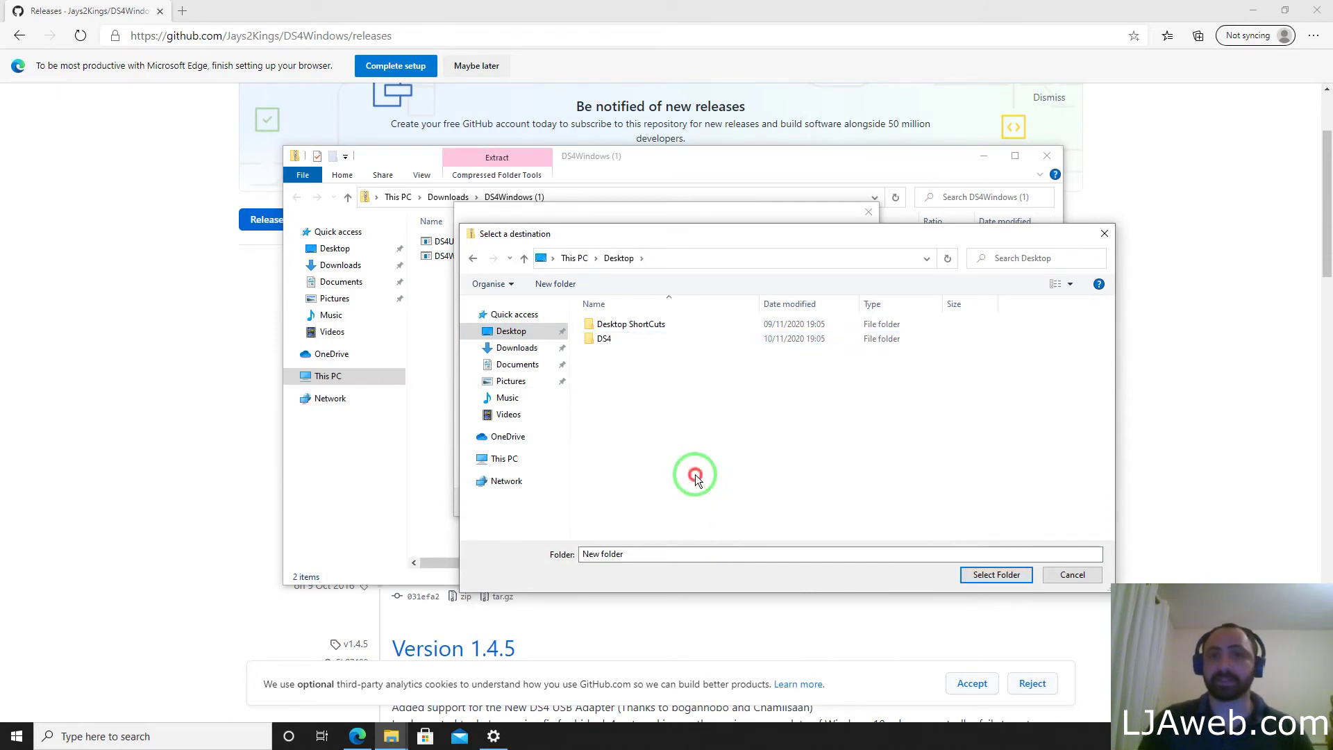
# Choose the DS4 folder as the destination and extract the files into it
pyautogui.click(605, 341)
pyautogui.click(1006, 574)
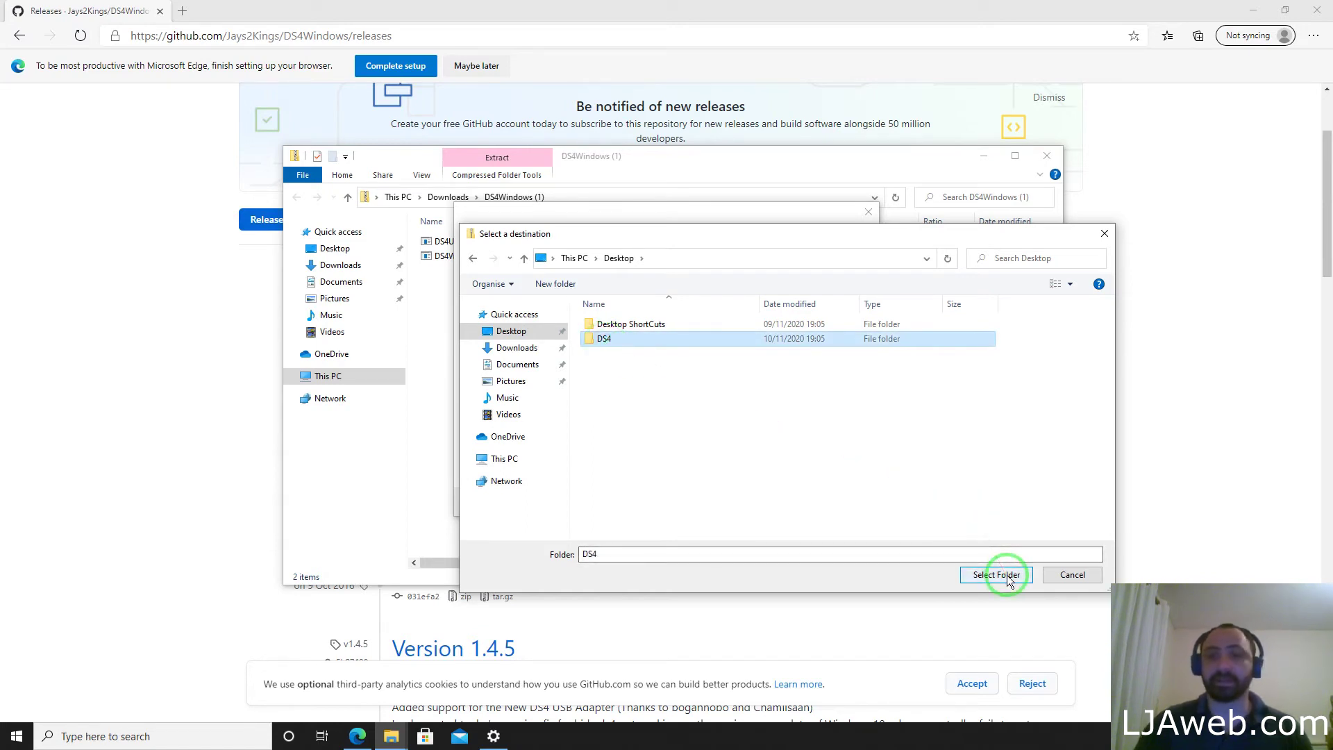
pyautogui.click(1006, 575)
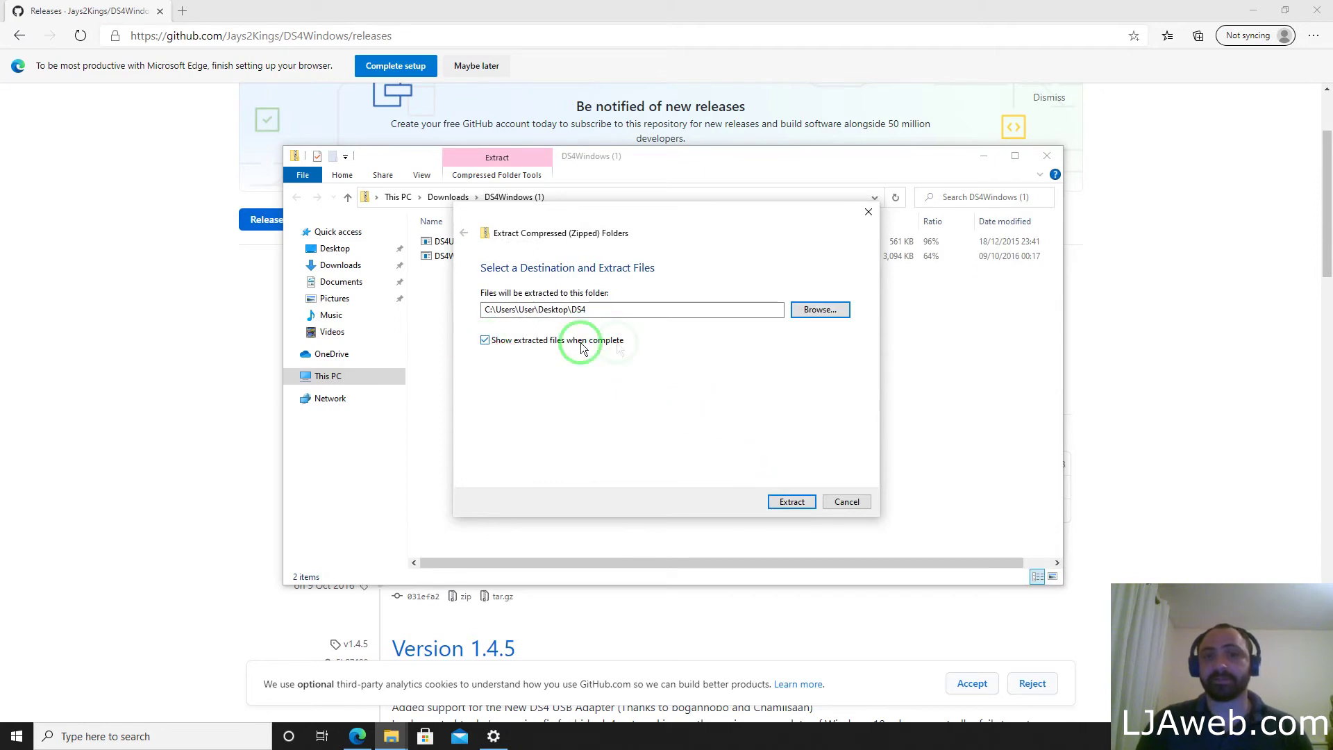
pyautogui.click(802, 501)
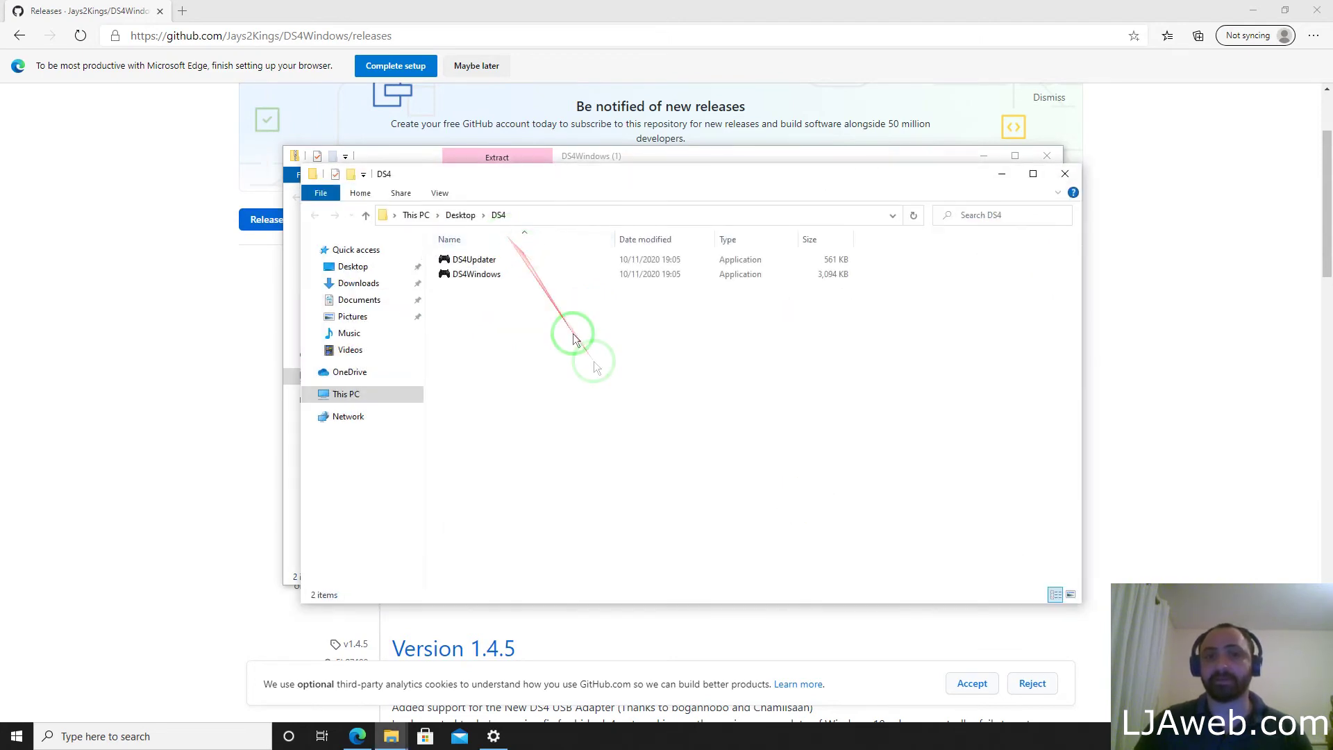
# Close the zip folder, browser and Bluetooth settings windows, and move the DS4 folder window higher on the desktop
pyautogui.click(1043, 156)
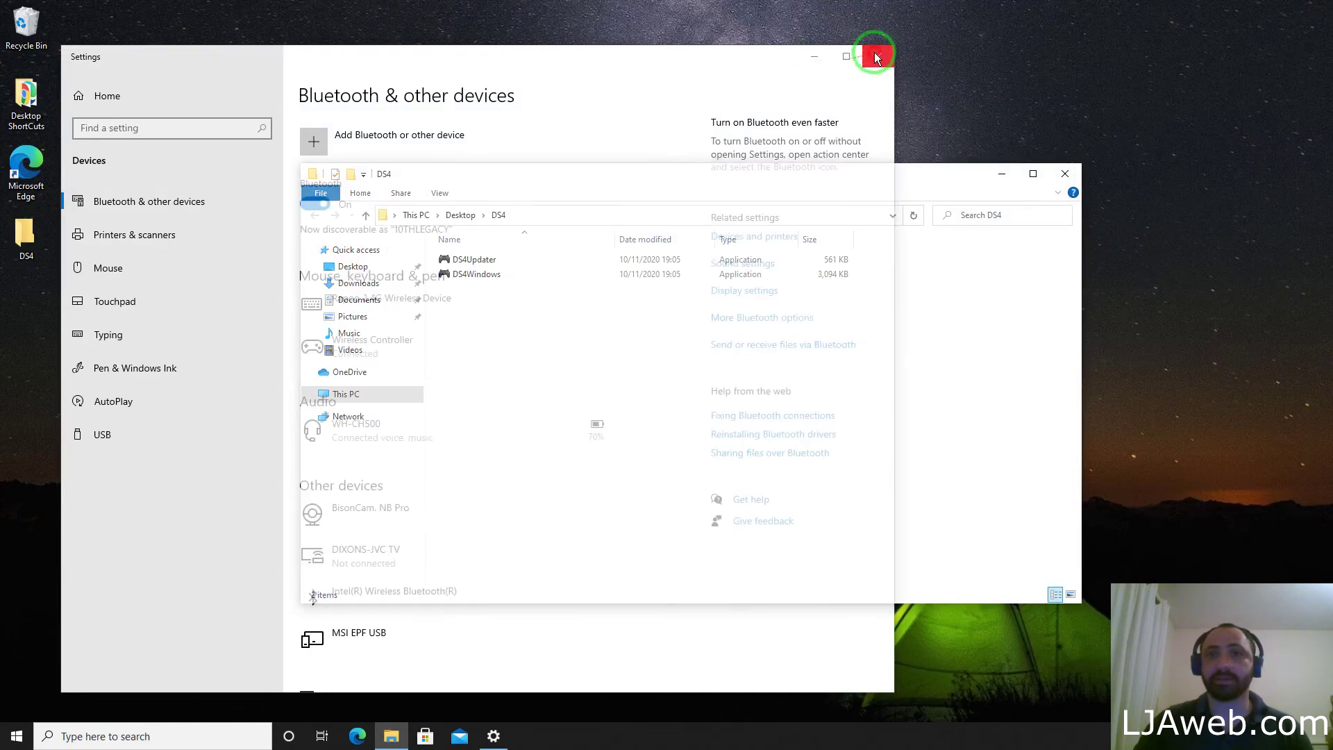
pyautogui.click(876, 57)
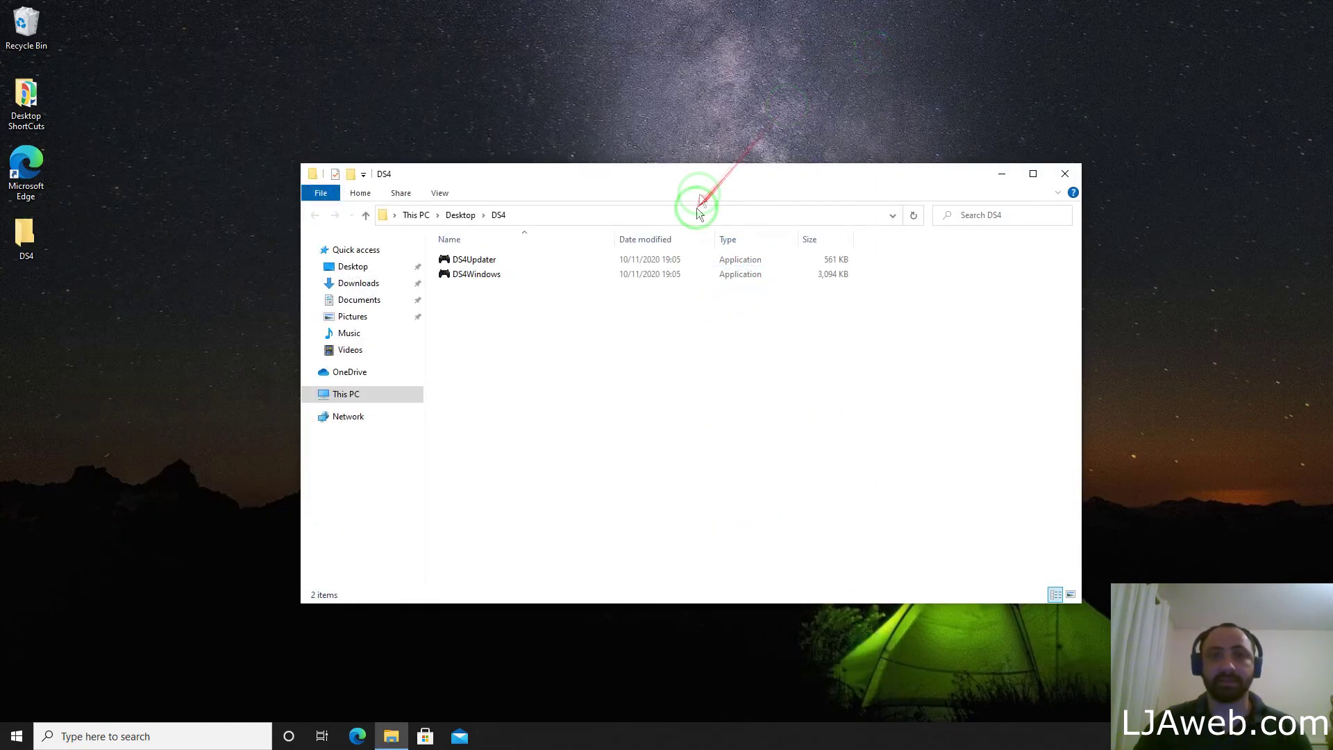
pyautogui.moveTo(699, 179); pyautogui.dragTo(703, 122)
pyautogui.click(21, 237)
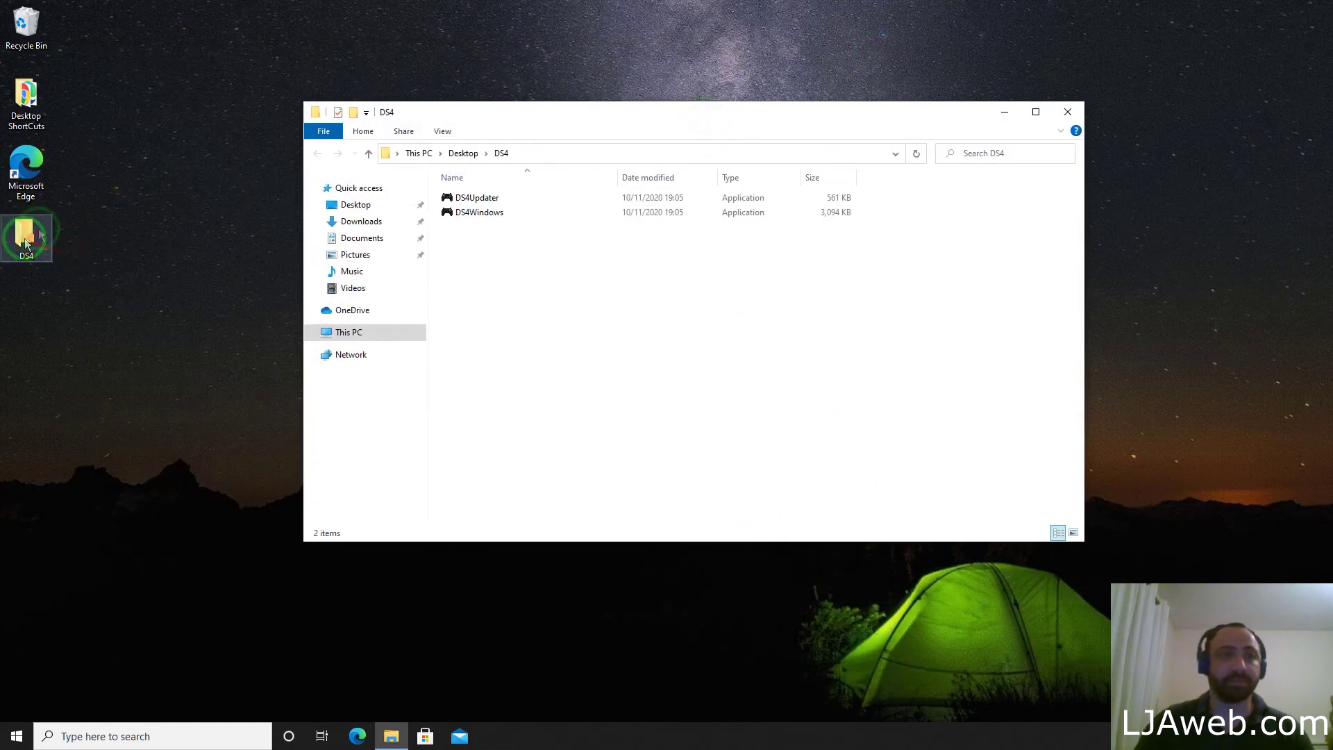
pyautogui.click(590, 252)
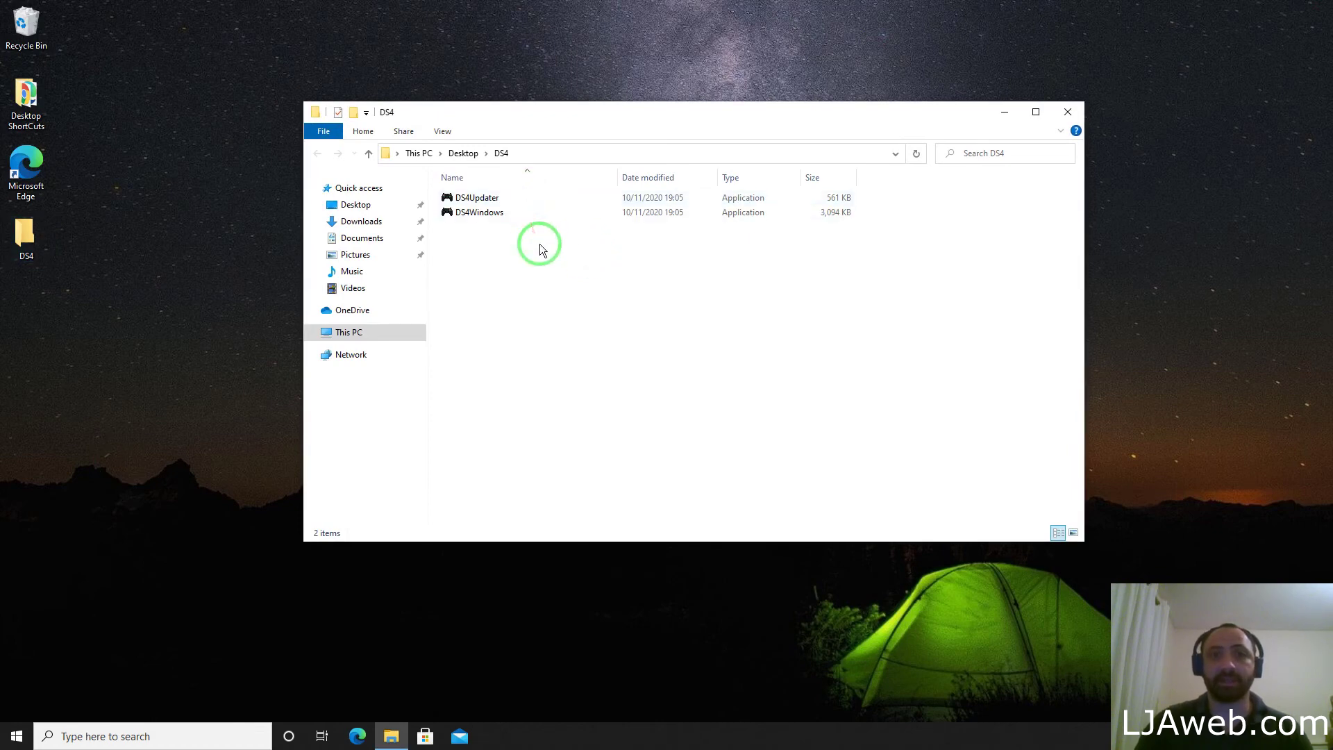
# Create a shortcut to the DS4Windows application inside the DS4 folder
pyautogui.click(491, 217)
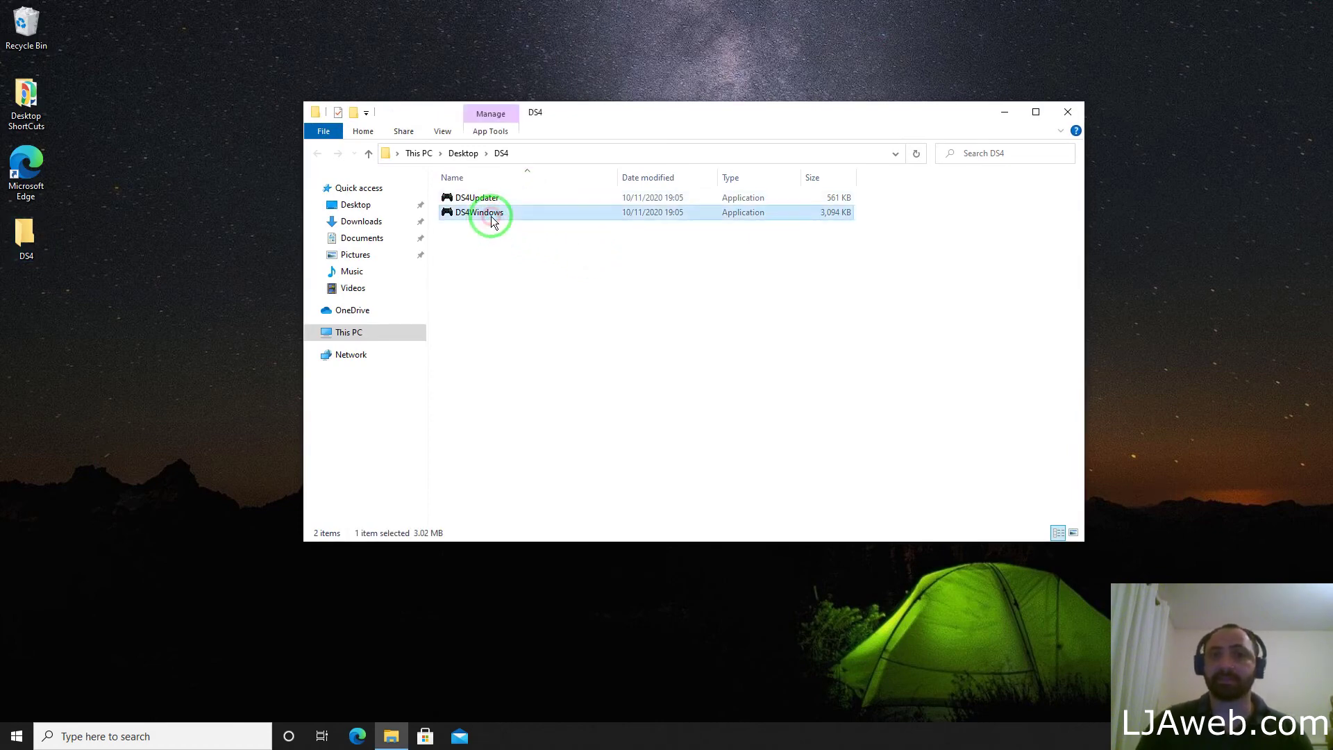
pyautogui.rightClick(490, 217)
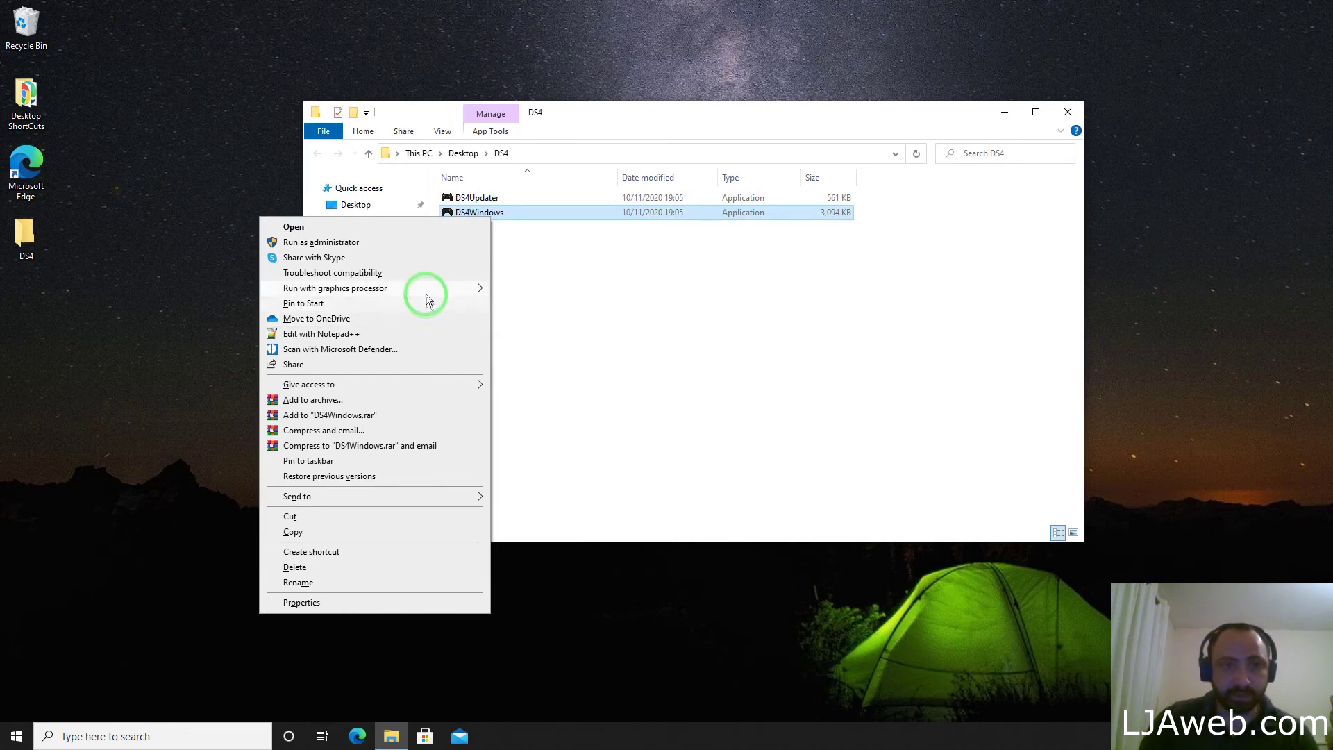
pyautogui.moveTo(427, 297)
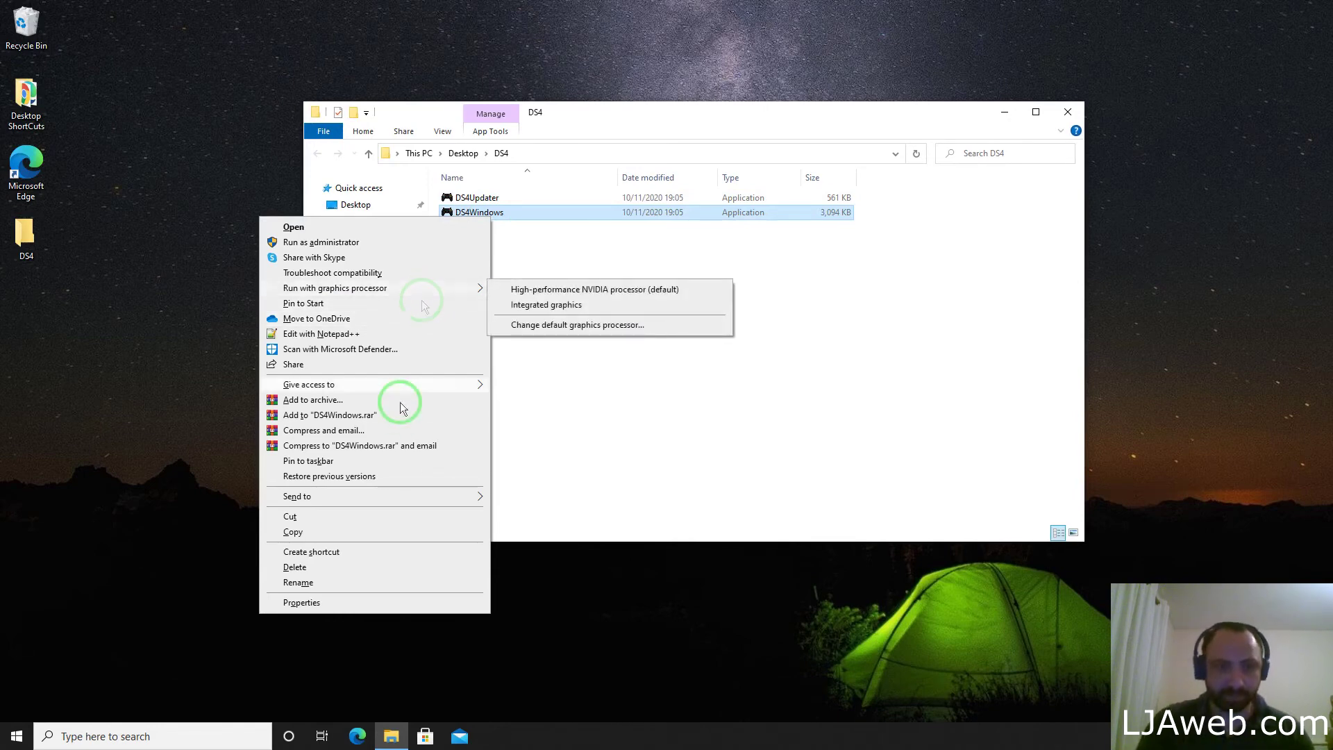
pyautogui.click(318, 554)
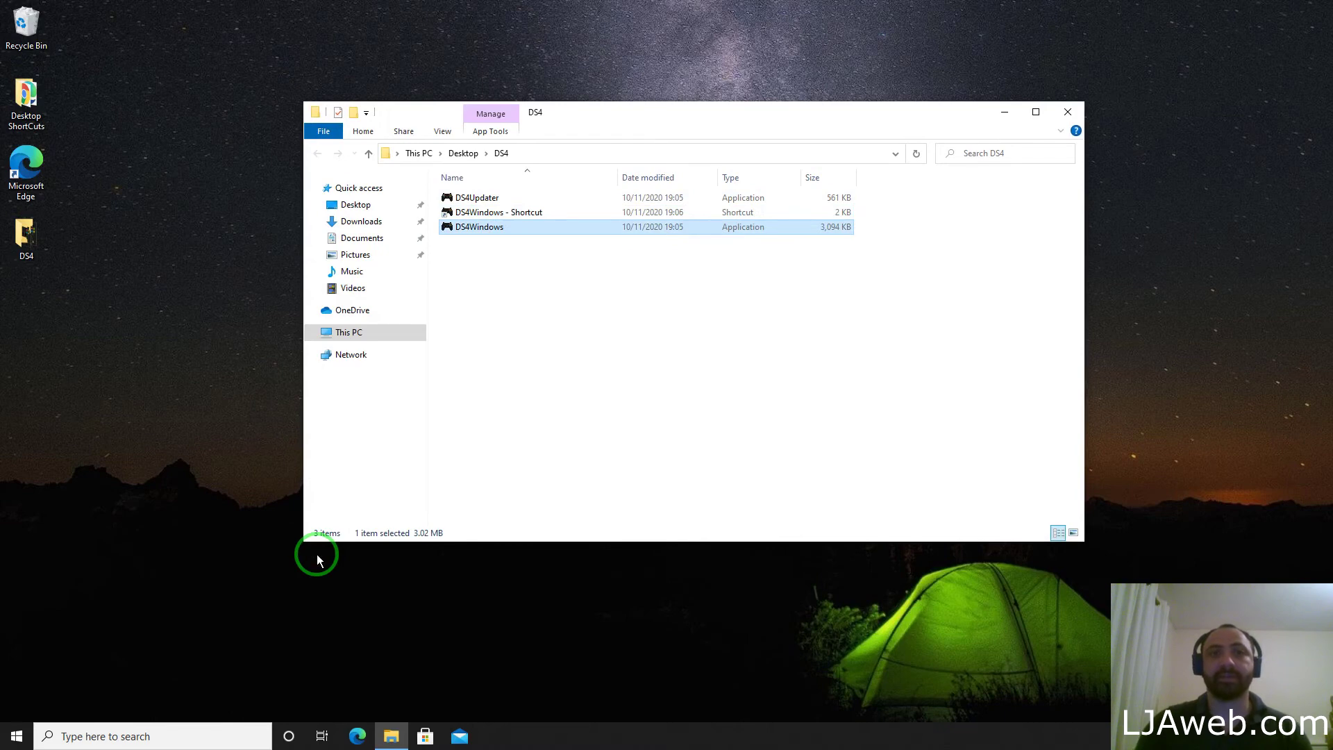
# Move the DS4Windows shortcut from the DS4 folder to the desktop and close the folder window
pyautogui.click(490, 219)
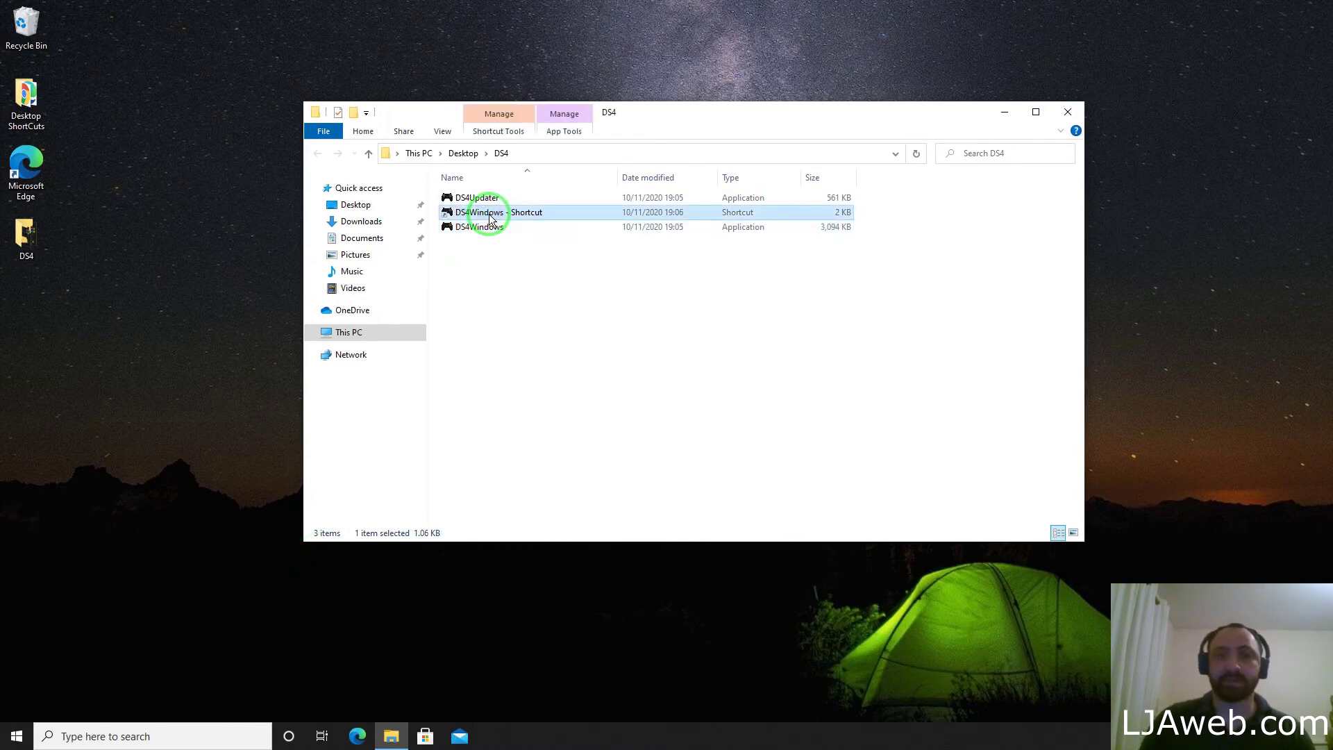
pyautogui.click(490, 219)
pyautogui.moveTo(490, 220); pyautogui.dragTo(44, 355)
pyautogui.moveTo(76, 306); pyautogui.dragTo(28, 309)
pyautogui.click(81, 260)
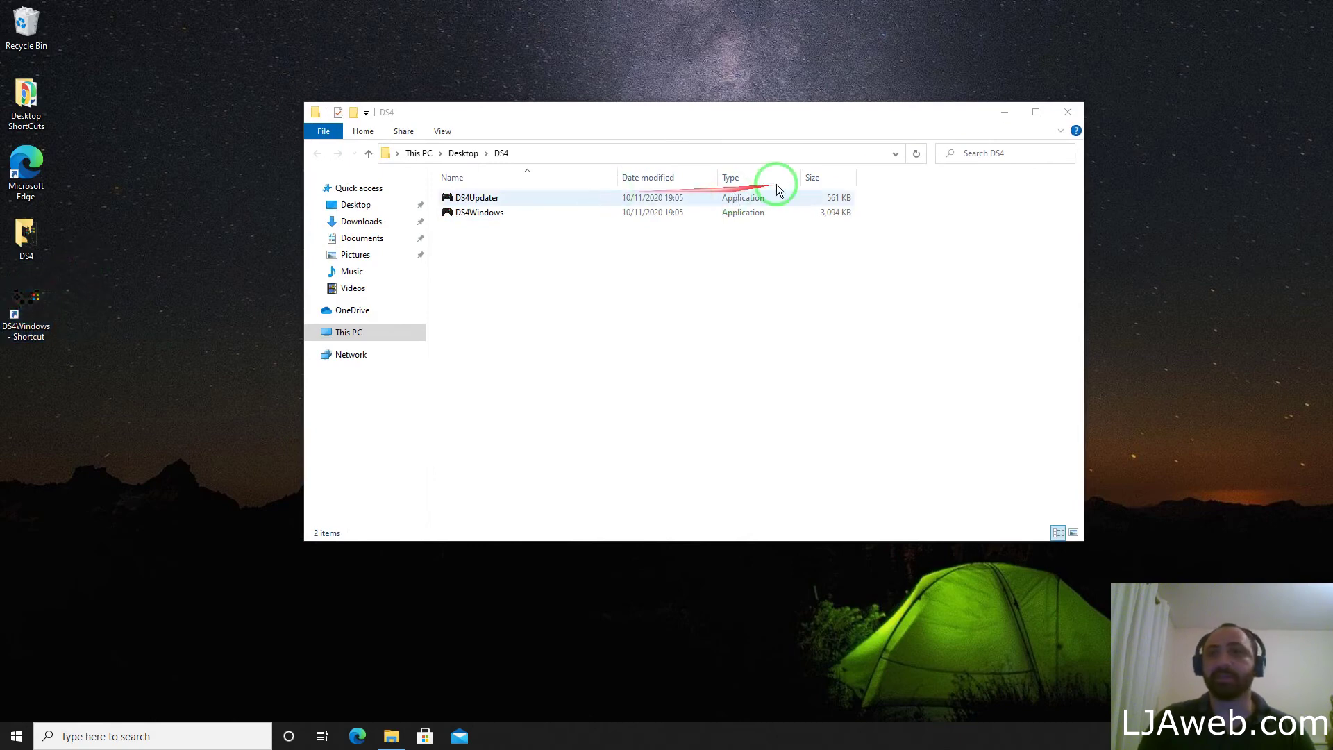
pyautogui.click(1067, 112)
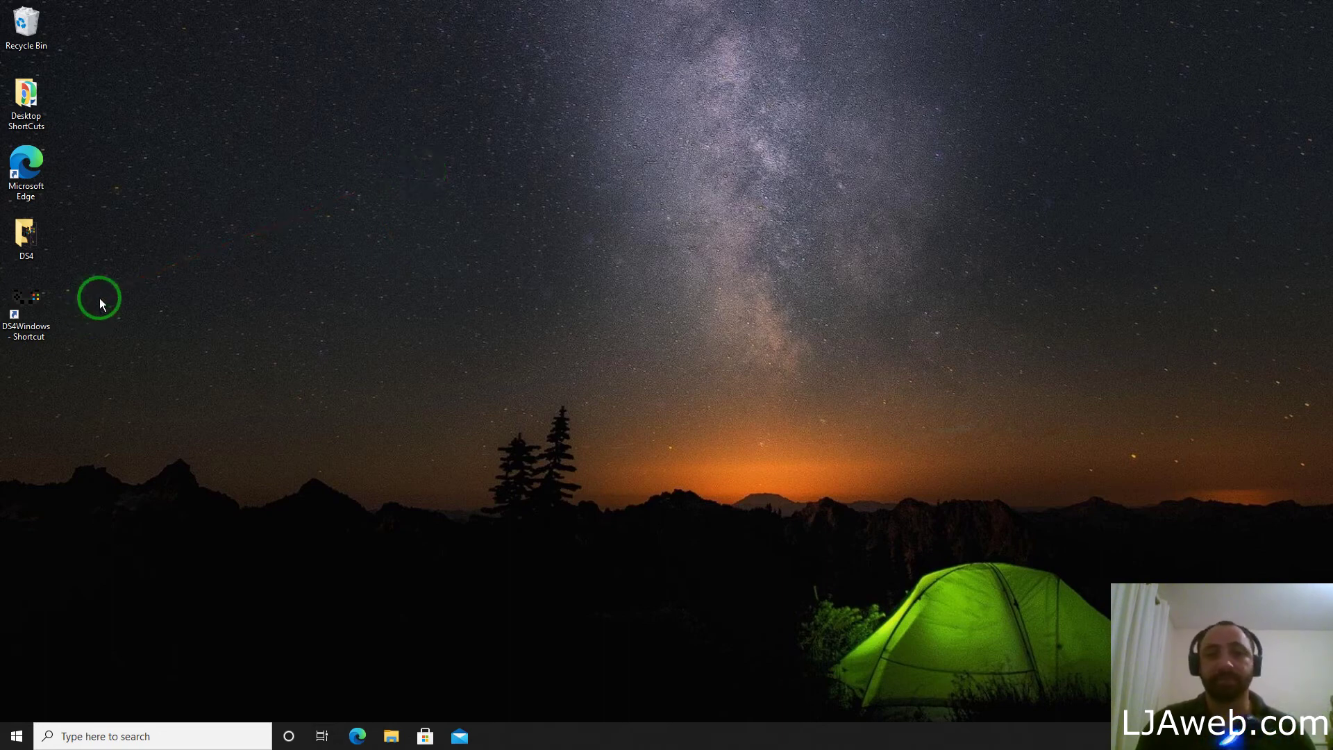
# Launch DS4Windows from its desktop shortcut and choose Program Folder as the location for settings and profiles
pyautogui.doubleClick(28, 313)
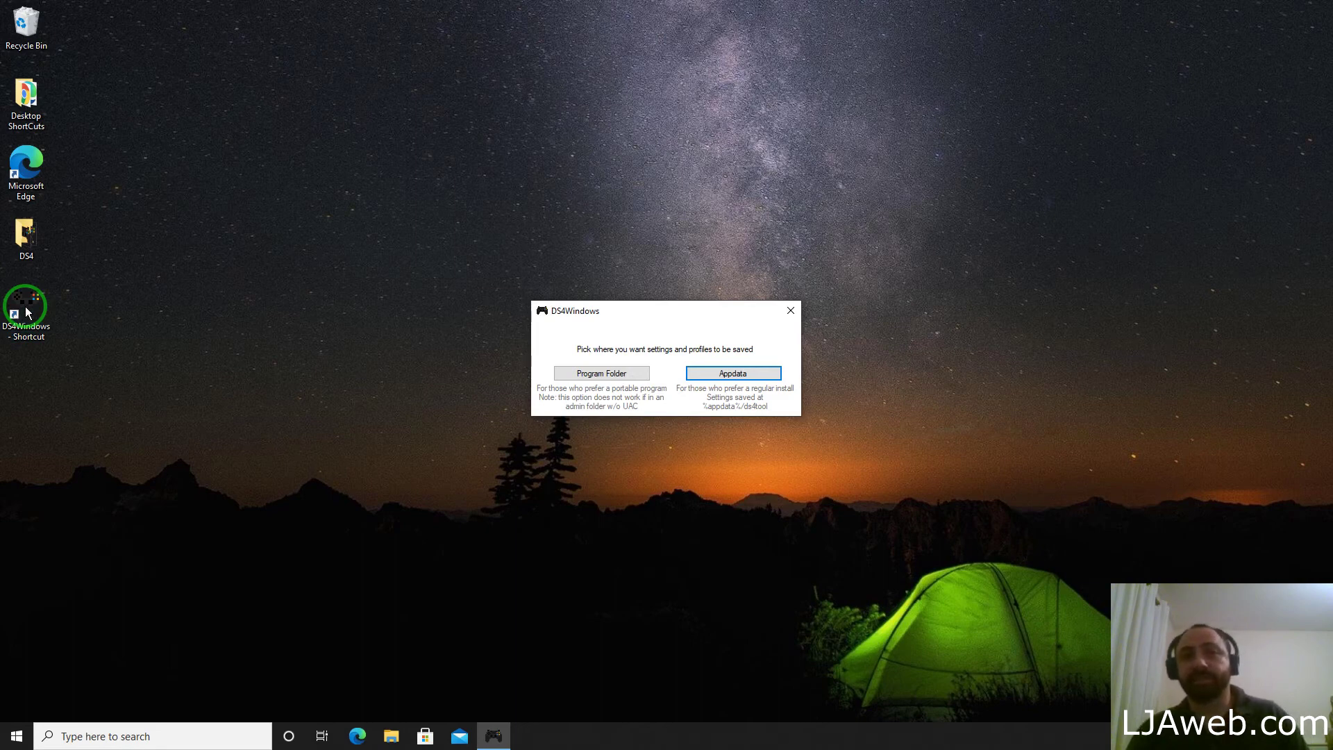
pyautogui.click(616, 375)
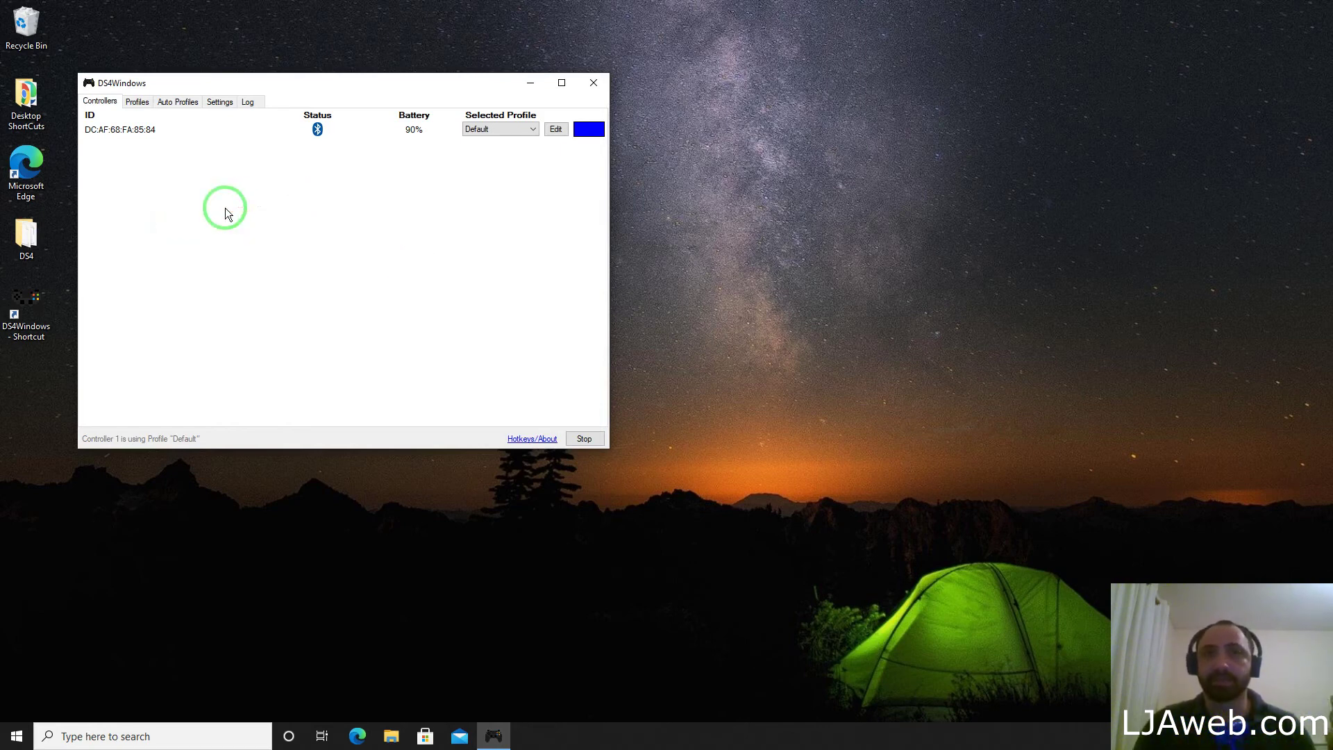
# Look through the Profiles, Auto Profiles, Settings and Log pages, and return to the Controllers list
pyautogui.click(136, 105)
pyautogui.click(168, 105)
pyautogui.click(208, 104)
pyautogui.click(251, 104)
pyautogui.click(98, 102)
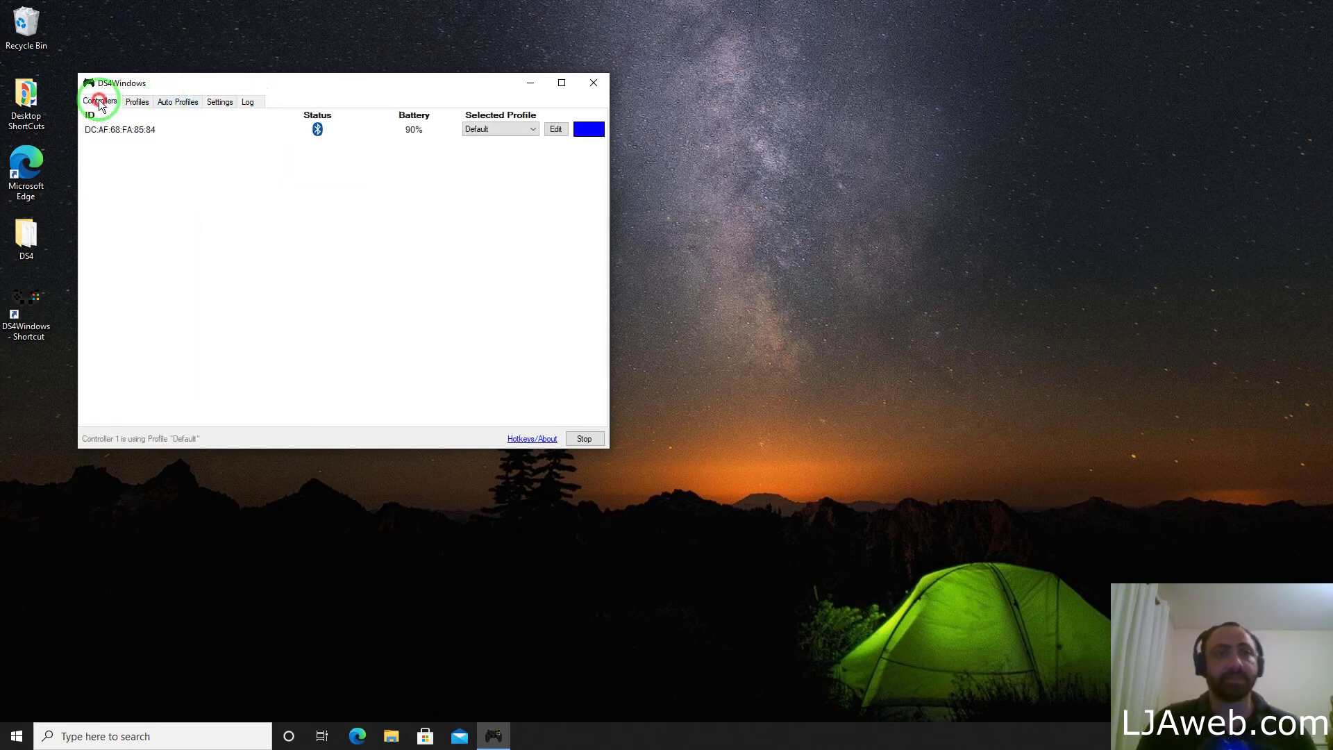
# Switch the connected controller's light to a custom colour and set it to the dark purple basic colour
pyautogui.click(591, 130)
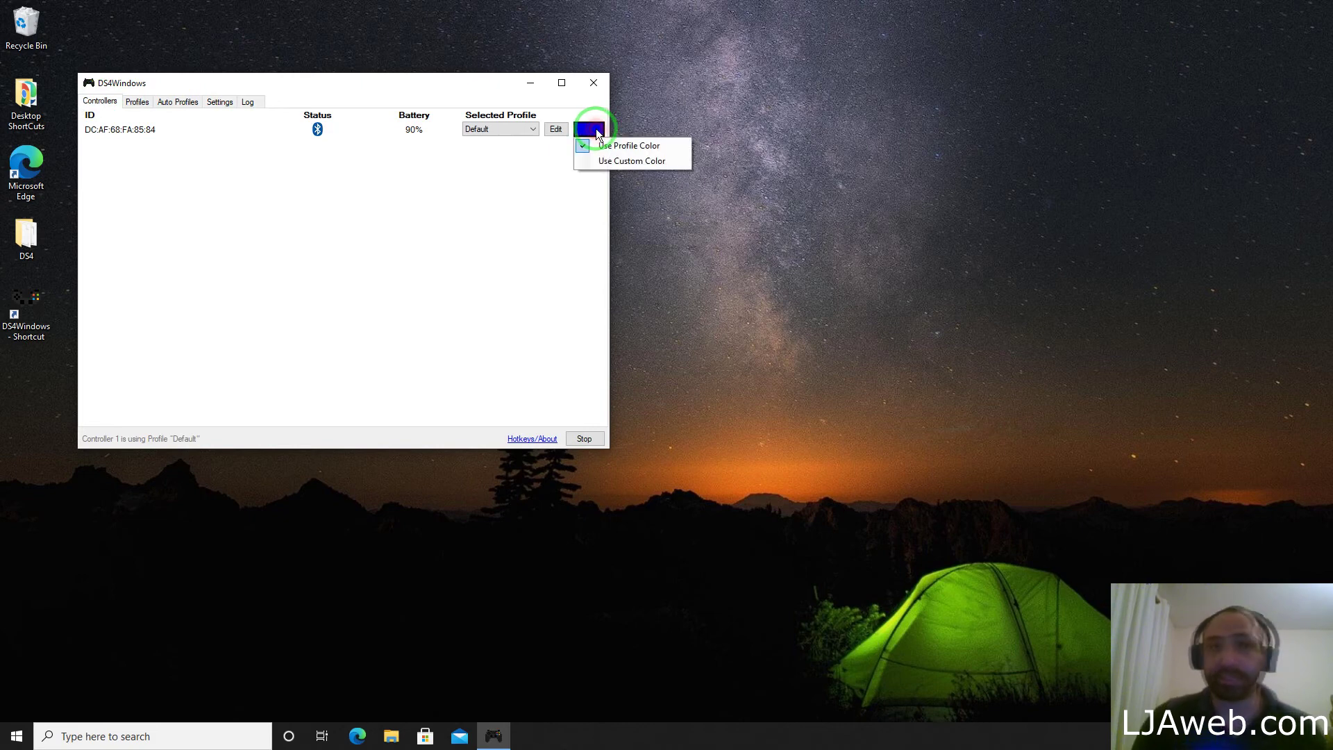
pyautogui.click(621, 163)
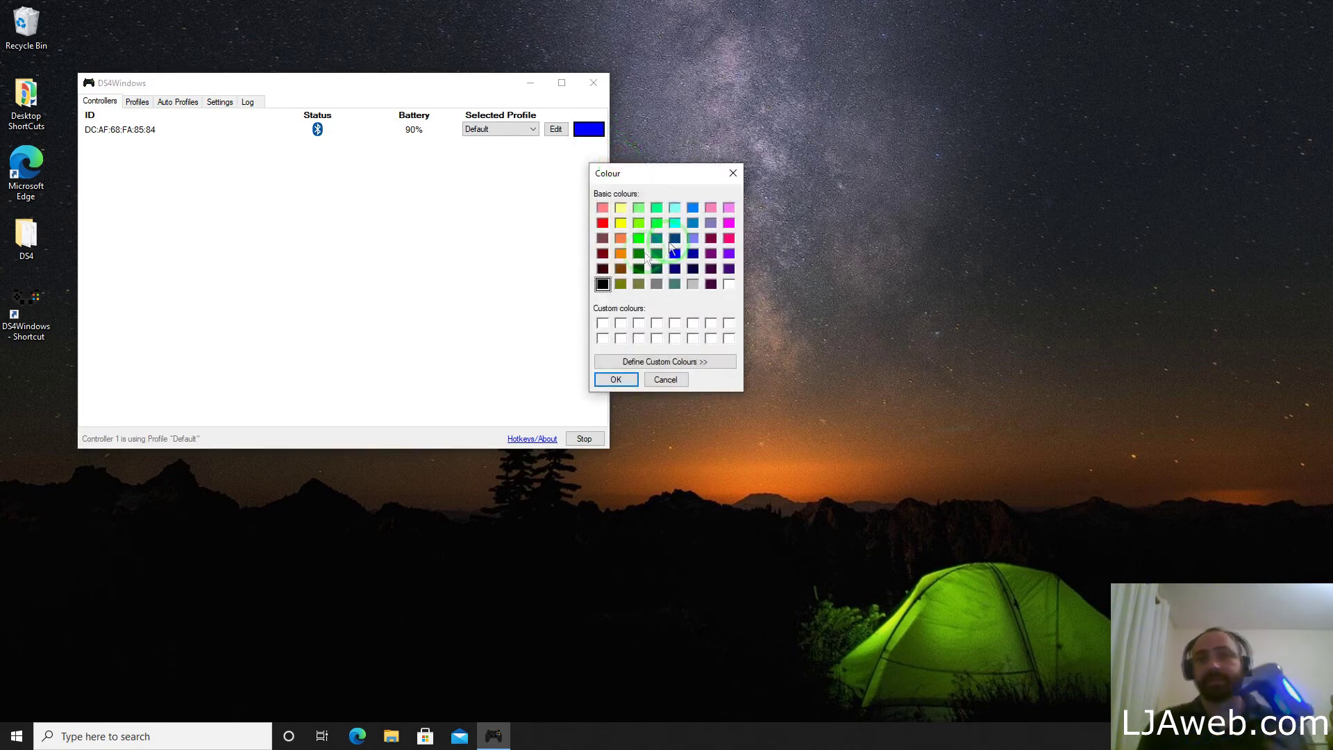
pyautogui.click(727, 267)
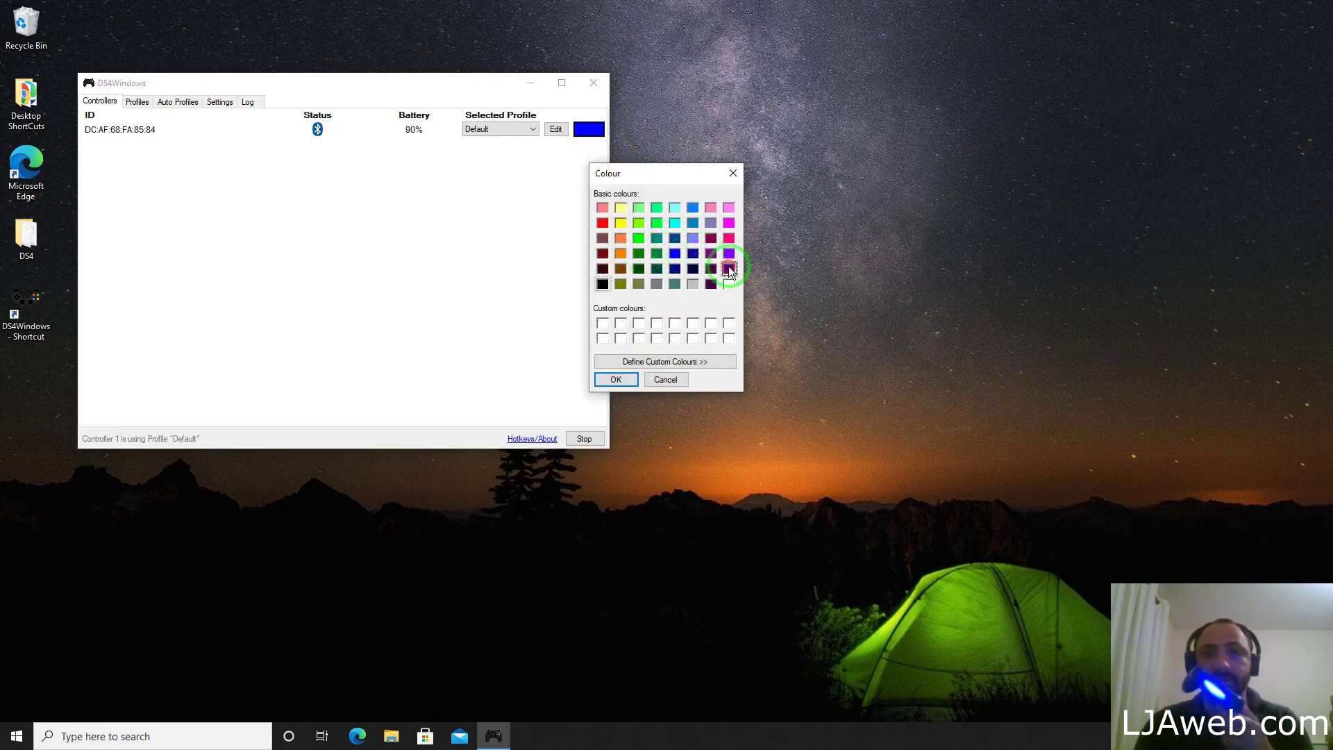
pyautogui.click(619, 380)
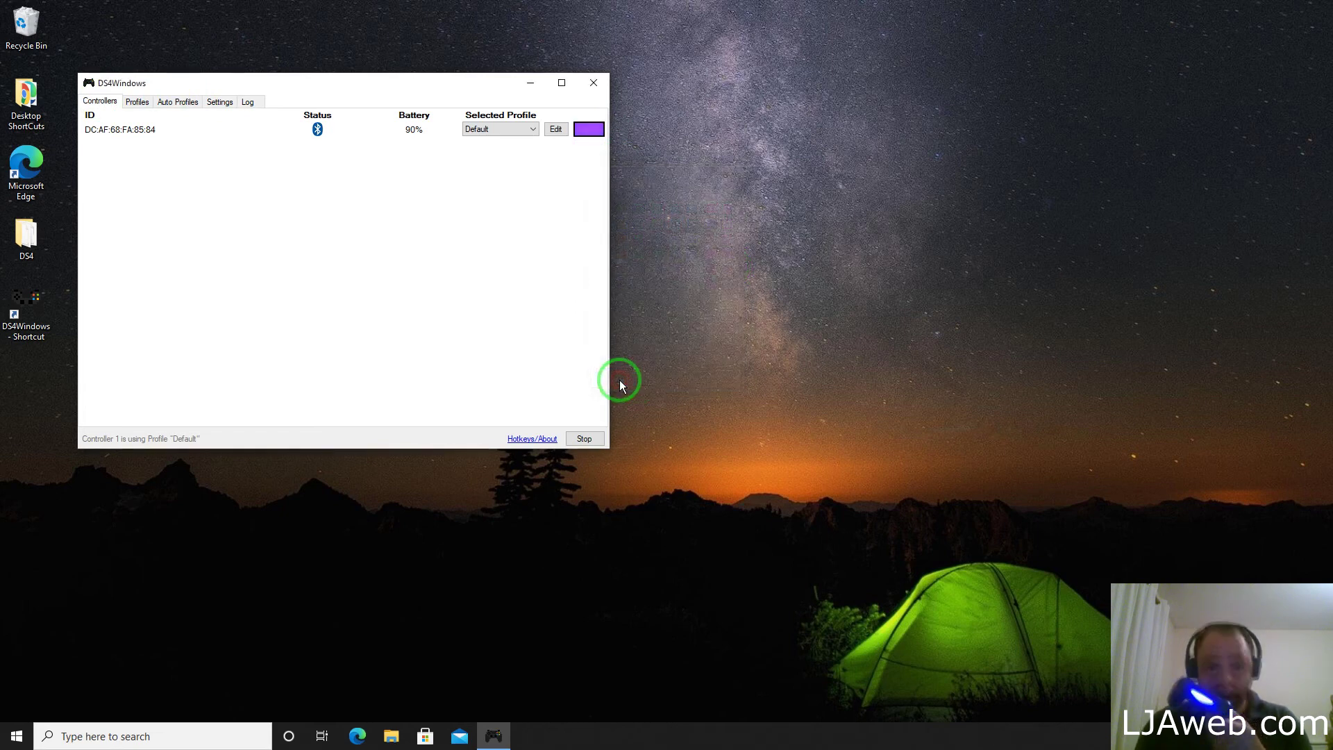
# Set the connected controller's custom light colour to the bright green basic colour
pyautogui.click(591, 131)
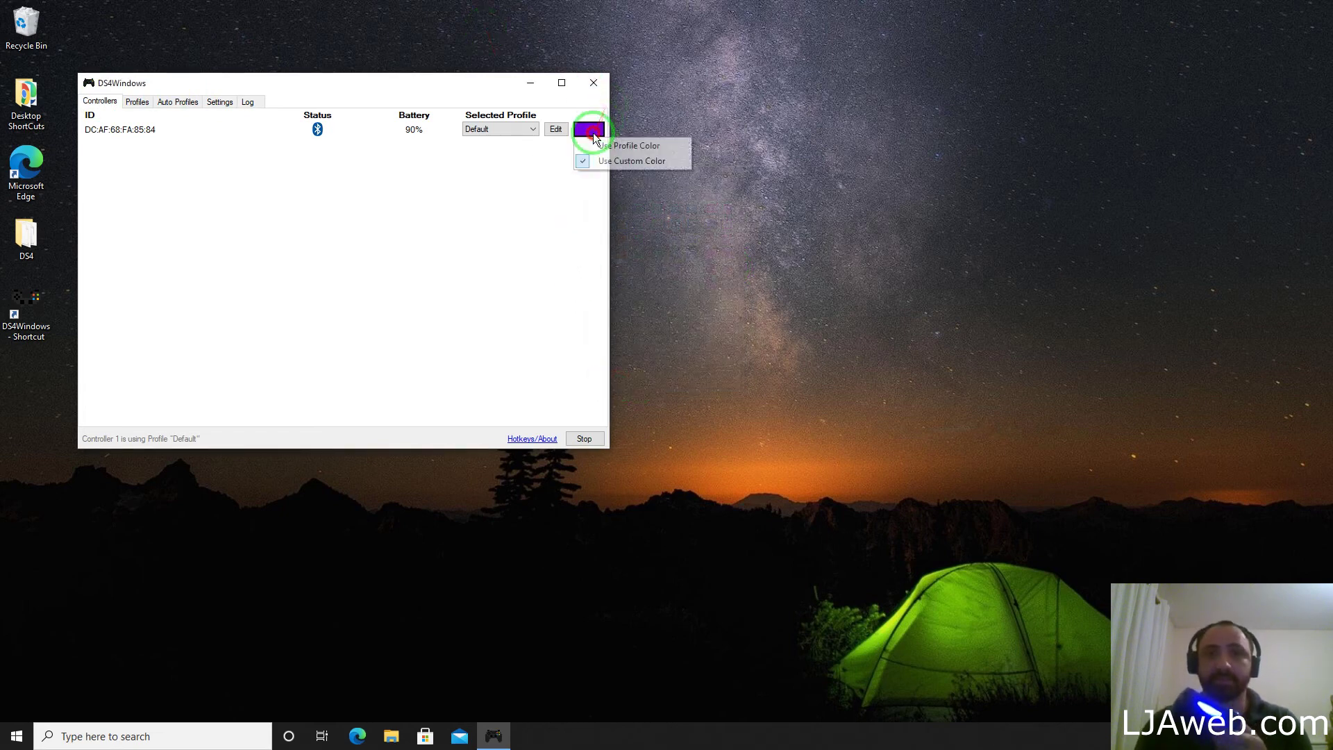
pyautogui.click(601, 162)
pyautogui.click(656, 222)
pyautogui.click(615, 379)
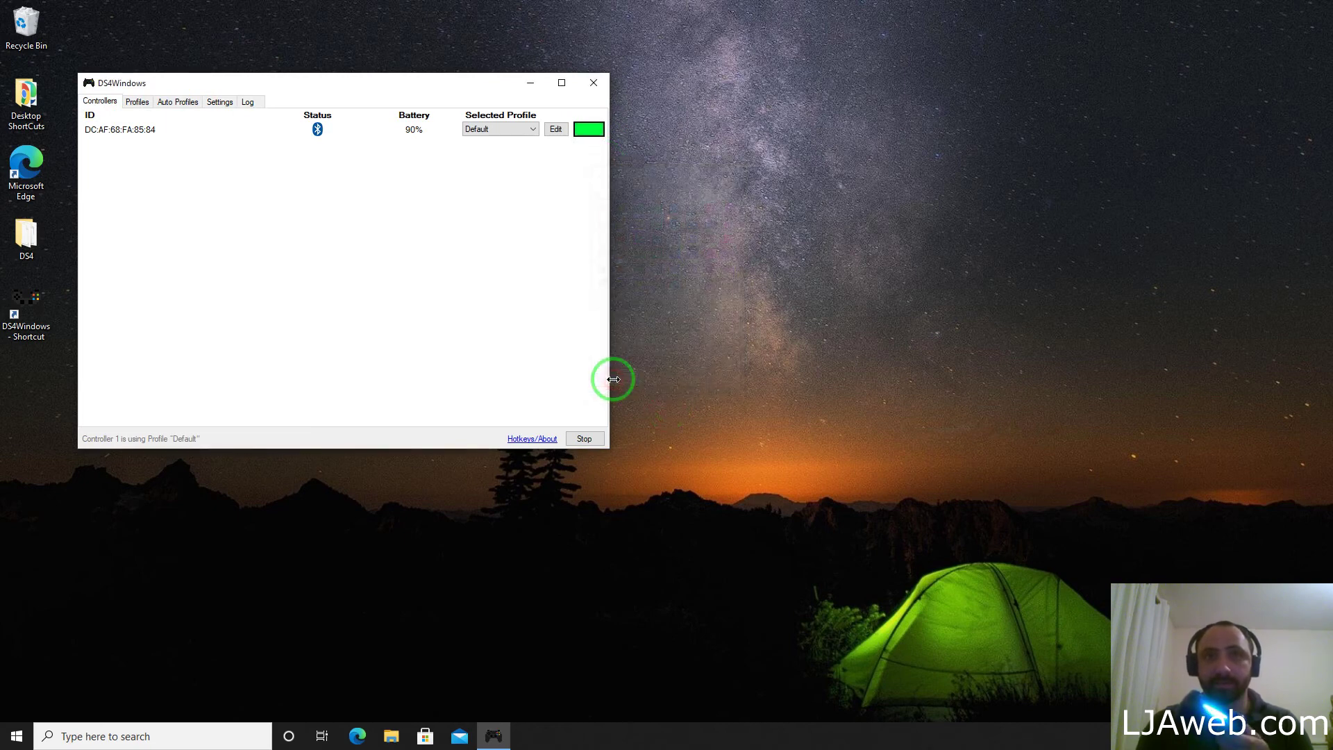
# Change the controller's custom light colour to the red basic colour
pyautogui.click(588, 130)
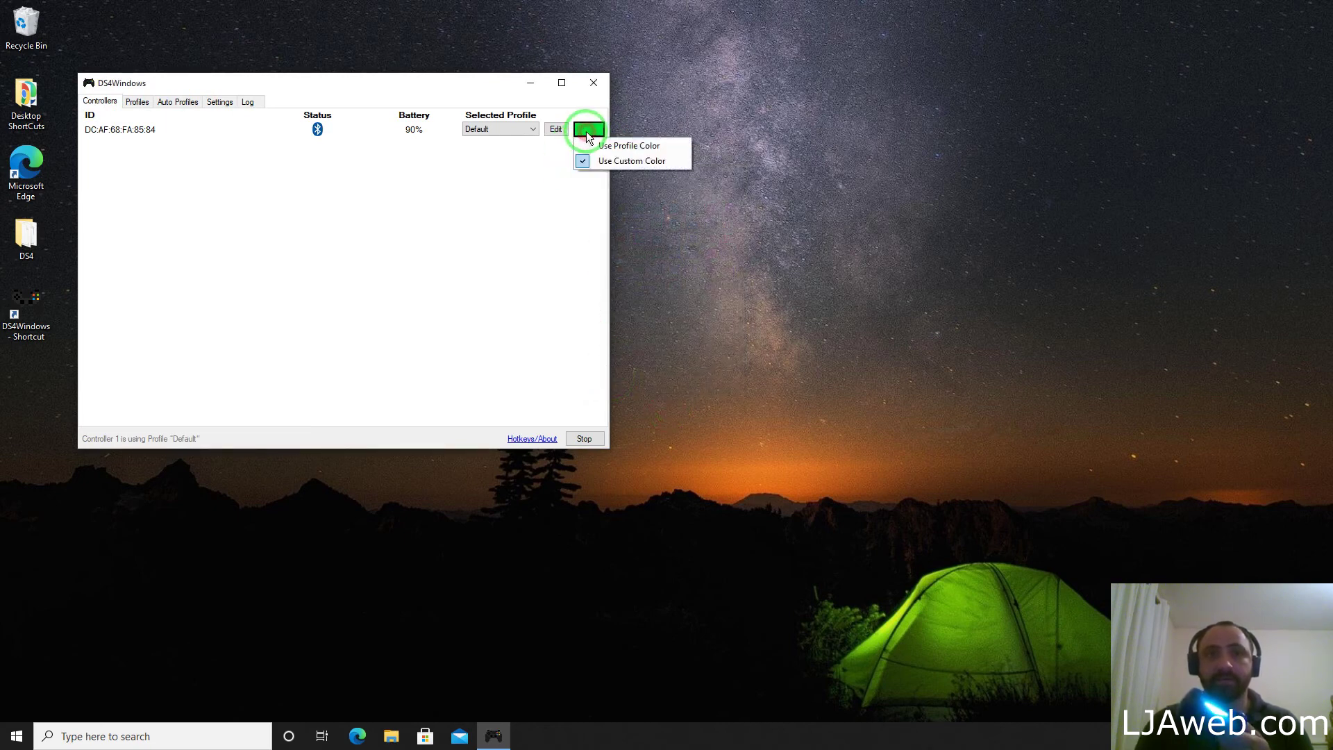
pyautogui.click(601, 165)
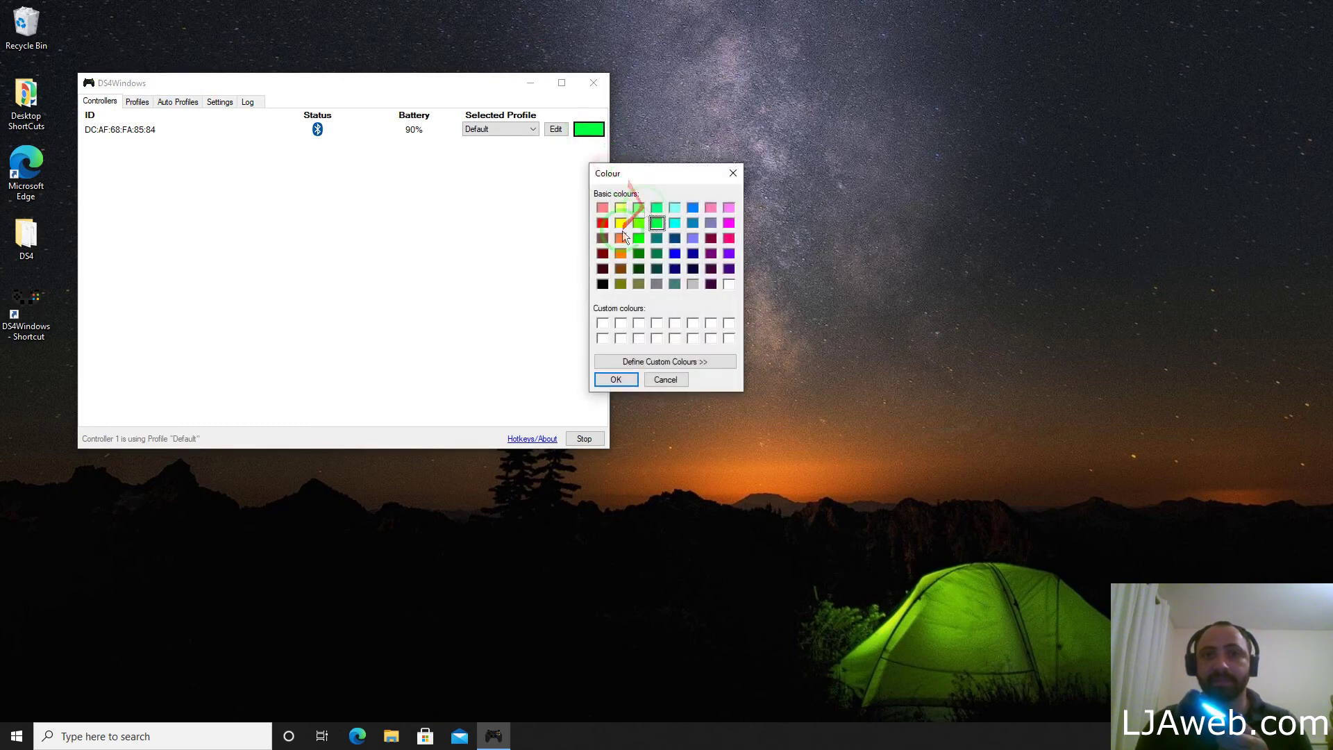
pyautogui.click(602, 223)
pyautogui.click(617, 378)
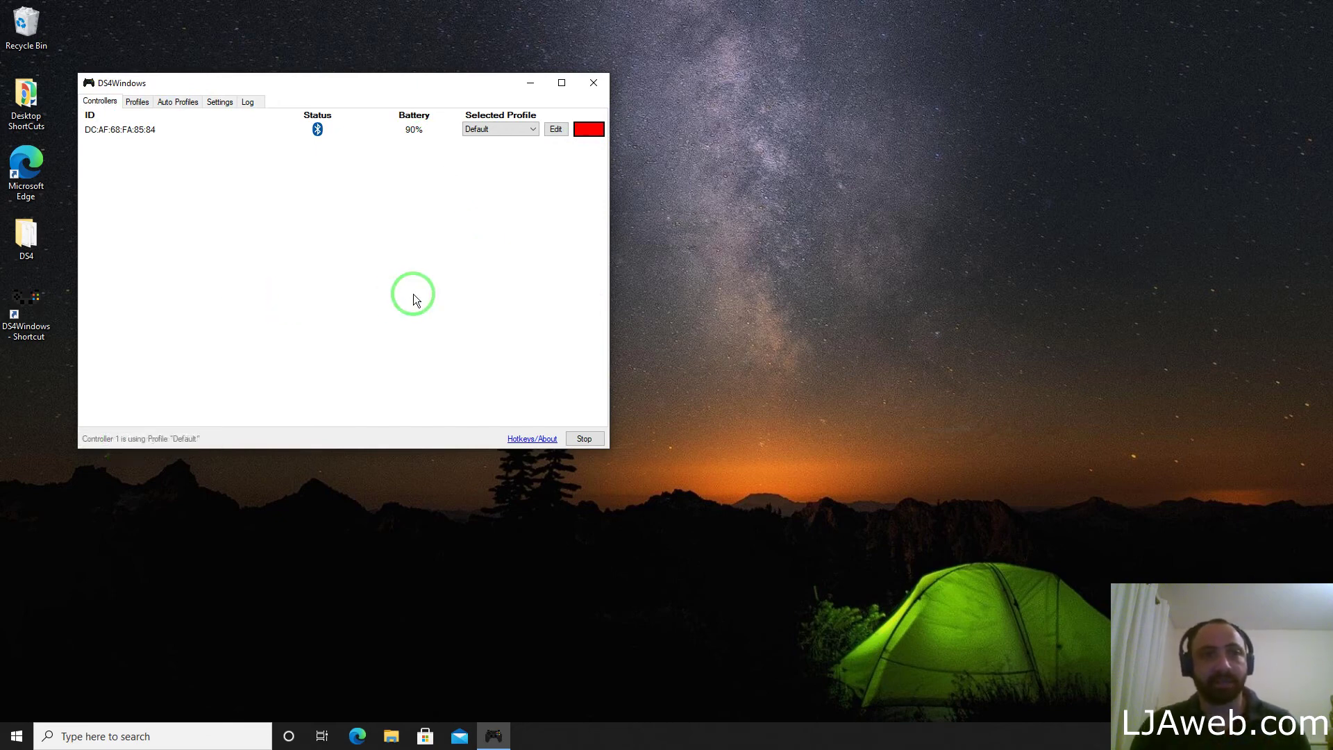
pyautogui.click(5, 737)
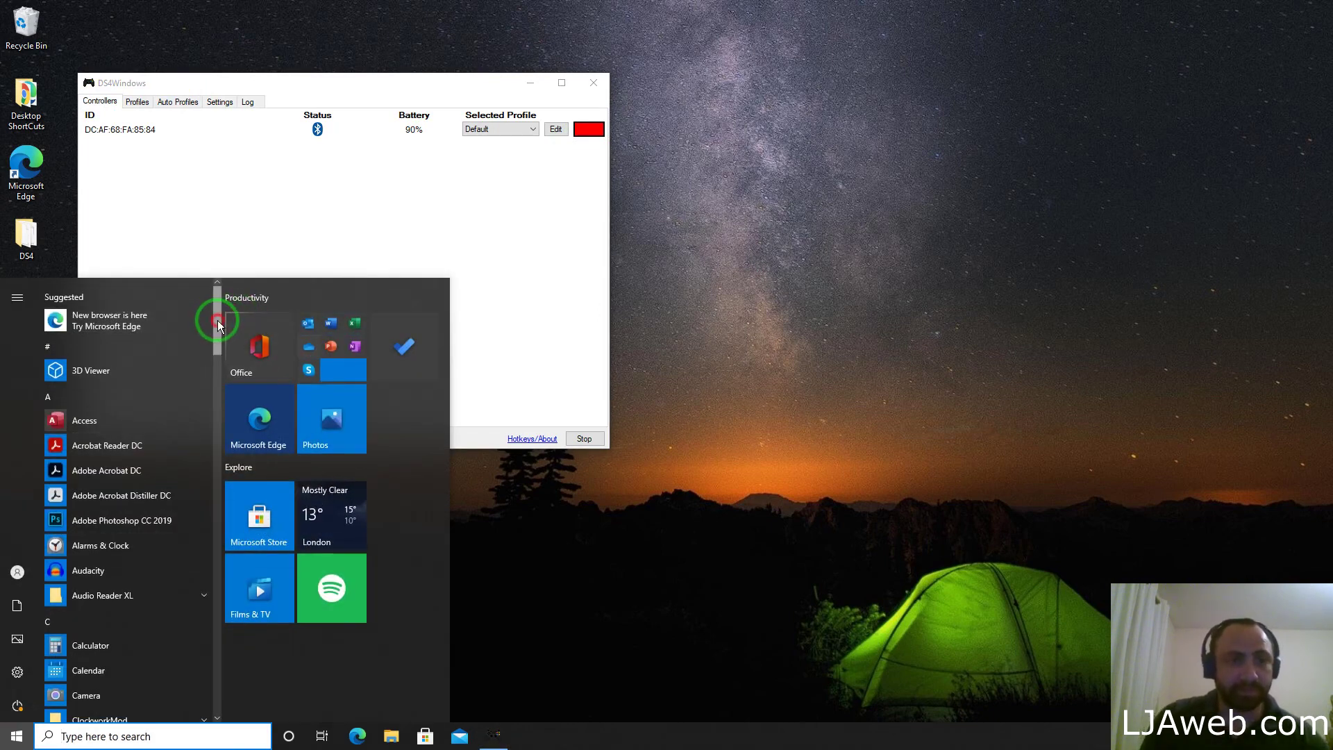
pyautogui.moveTo(218, 320); pyautogui.dragTo(213, 393)
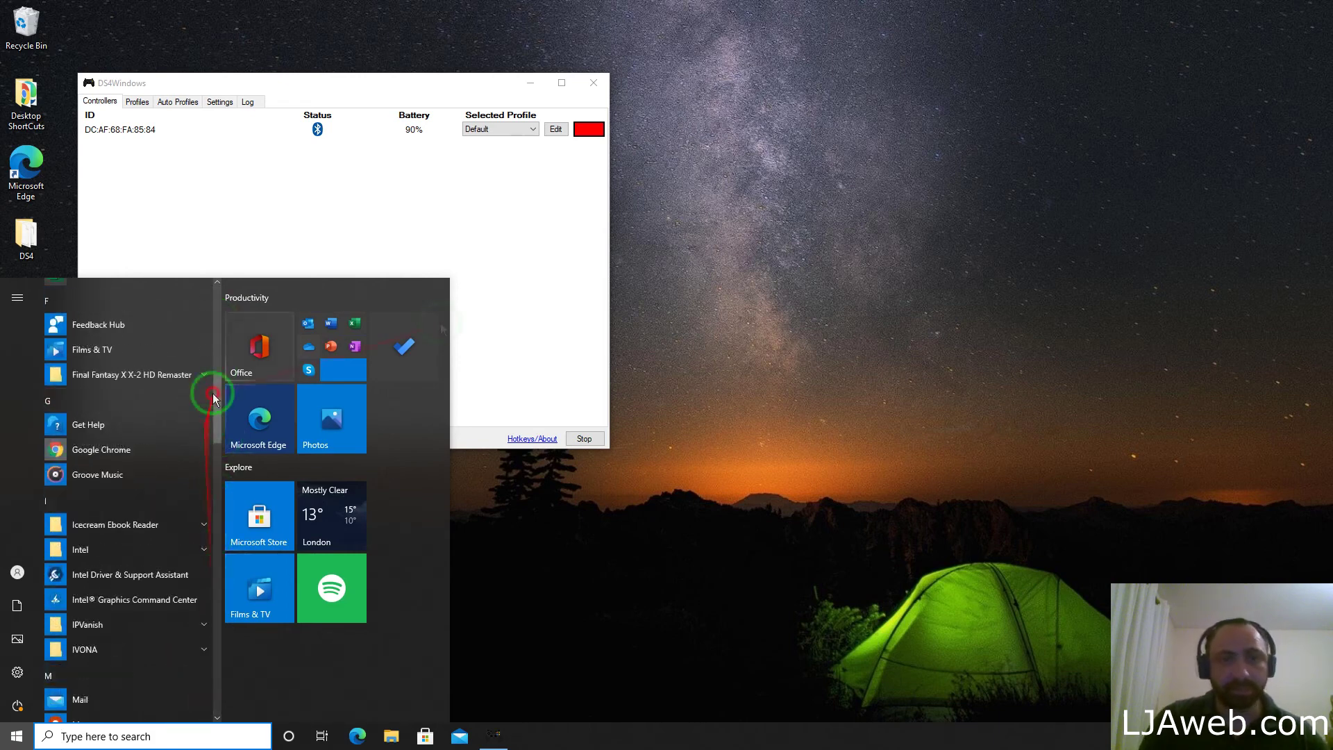
pyautogui.click(787, 193)
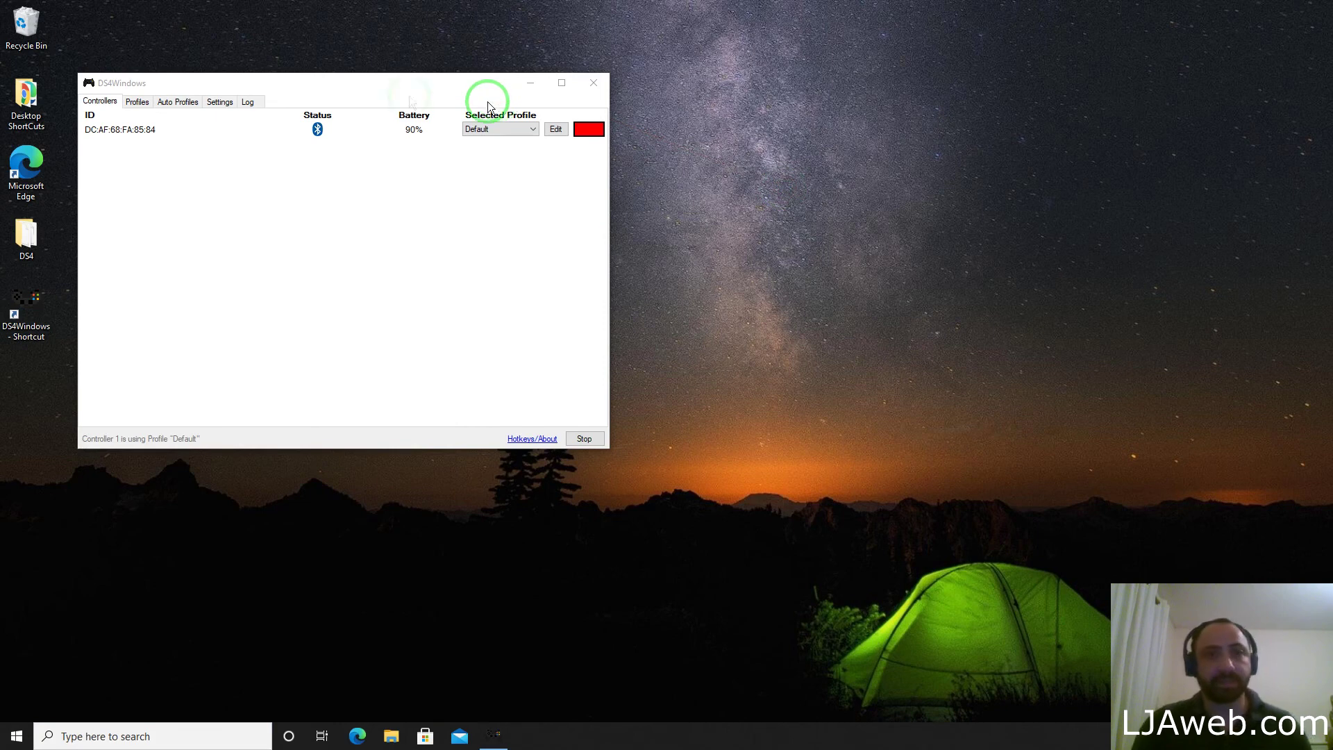
# Move the DS4Windows window slightly up and to the left on the desktop
pyautogui.moveTo(409, 88); pyautogui.dragTo(396, 53)
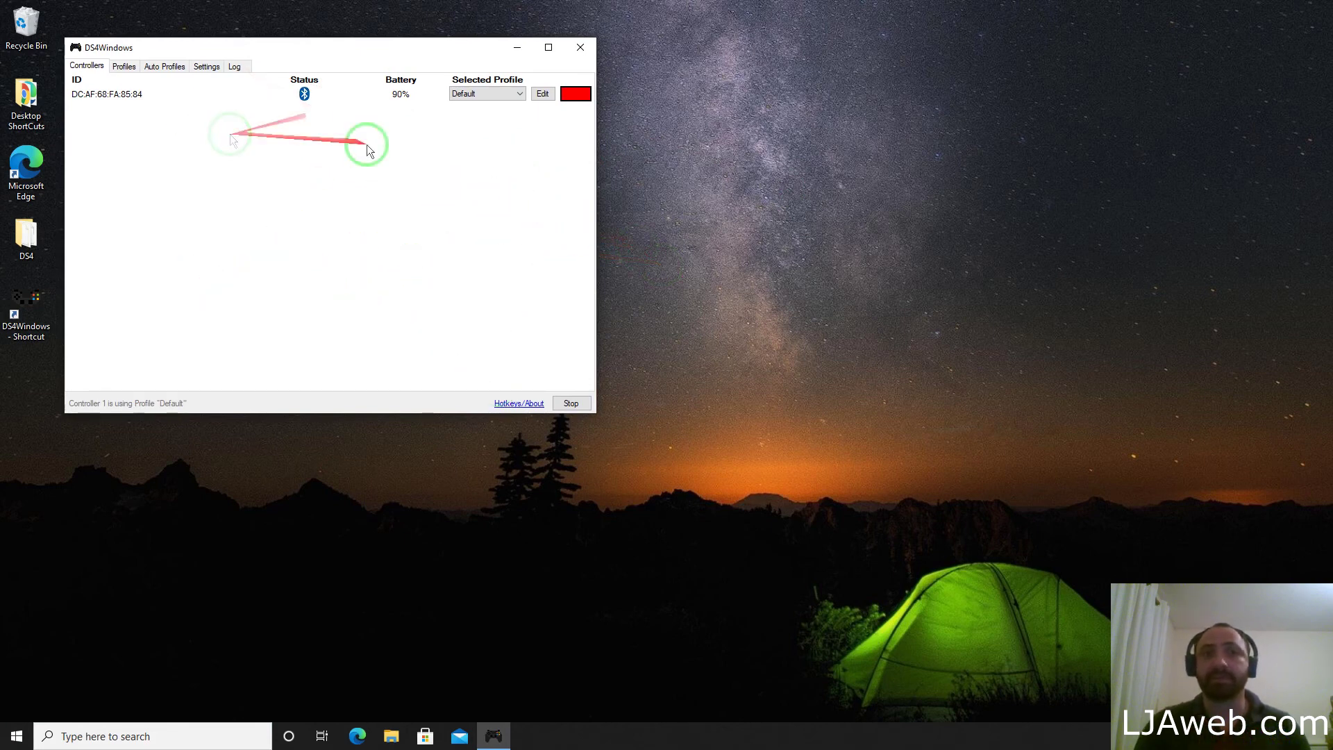
pyautogui.click(432, 43)
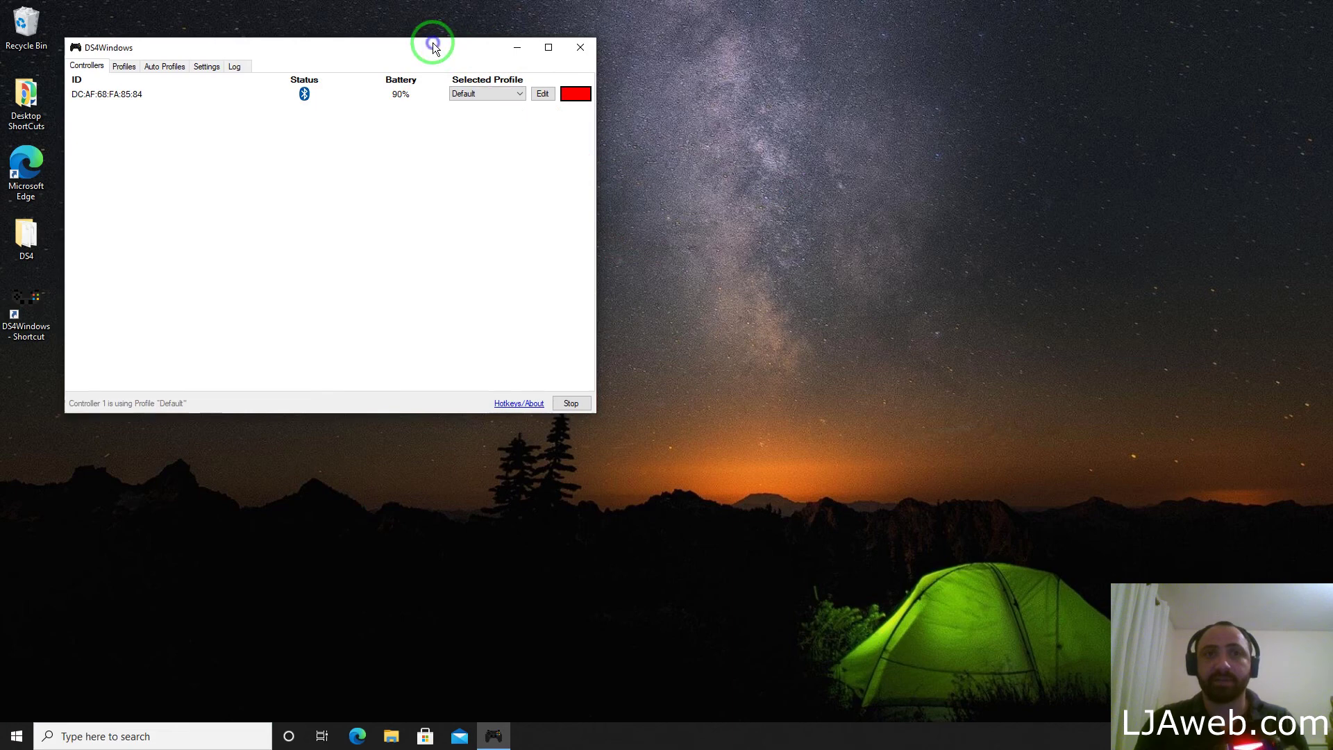
pyautogui.rightClick(431, 43)
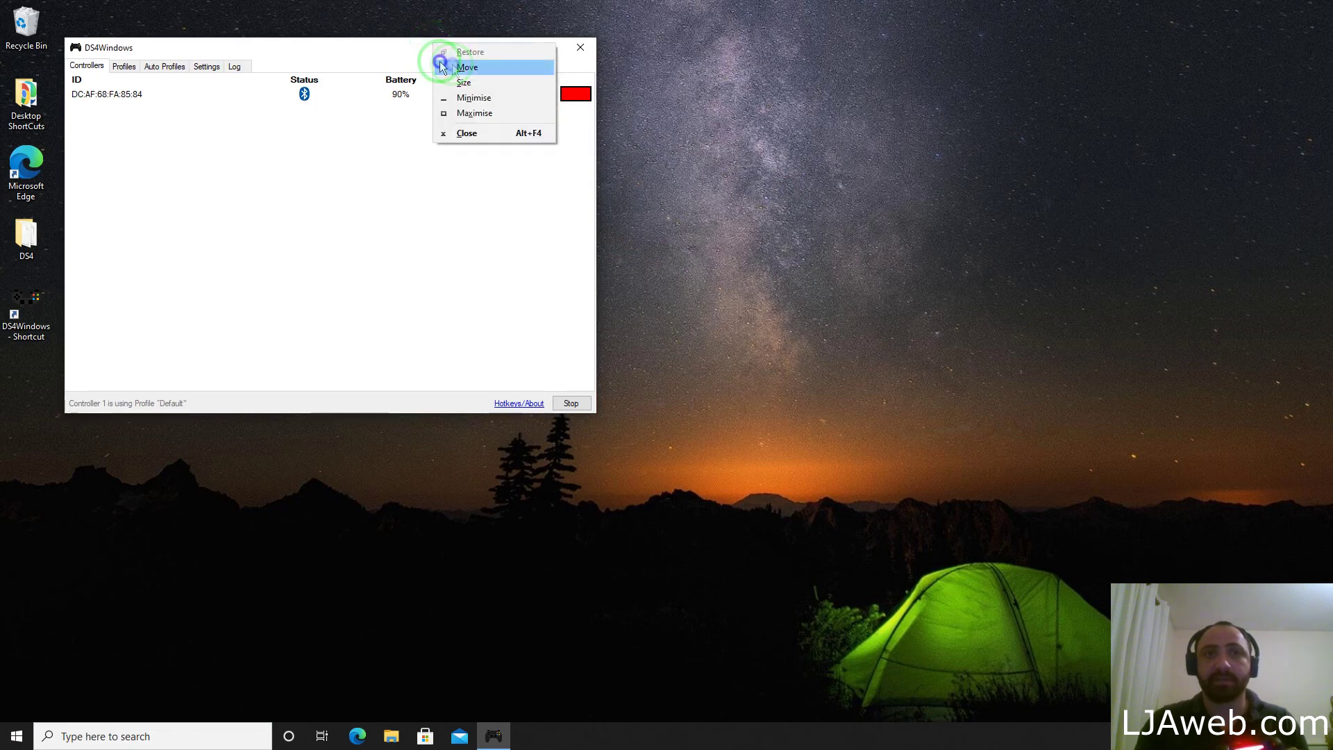
pyautogui.click(389, 84)
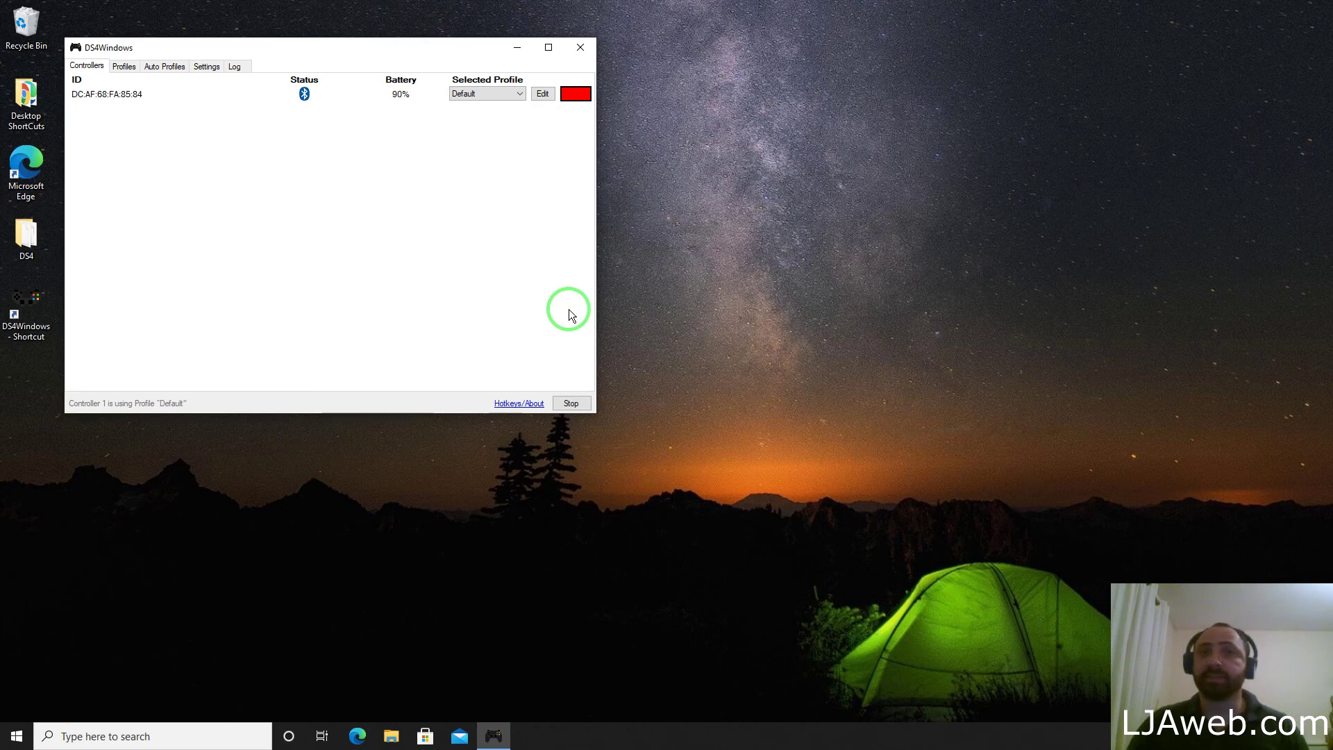
# Stop and restart DS4Windows controller handling three times, leaving it started
pyautogui.click(570, 396)
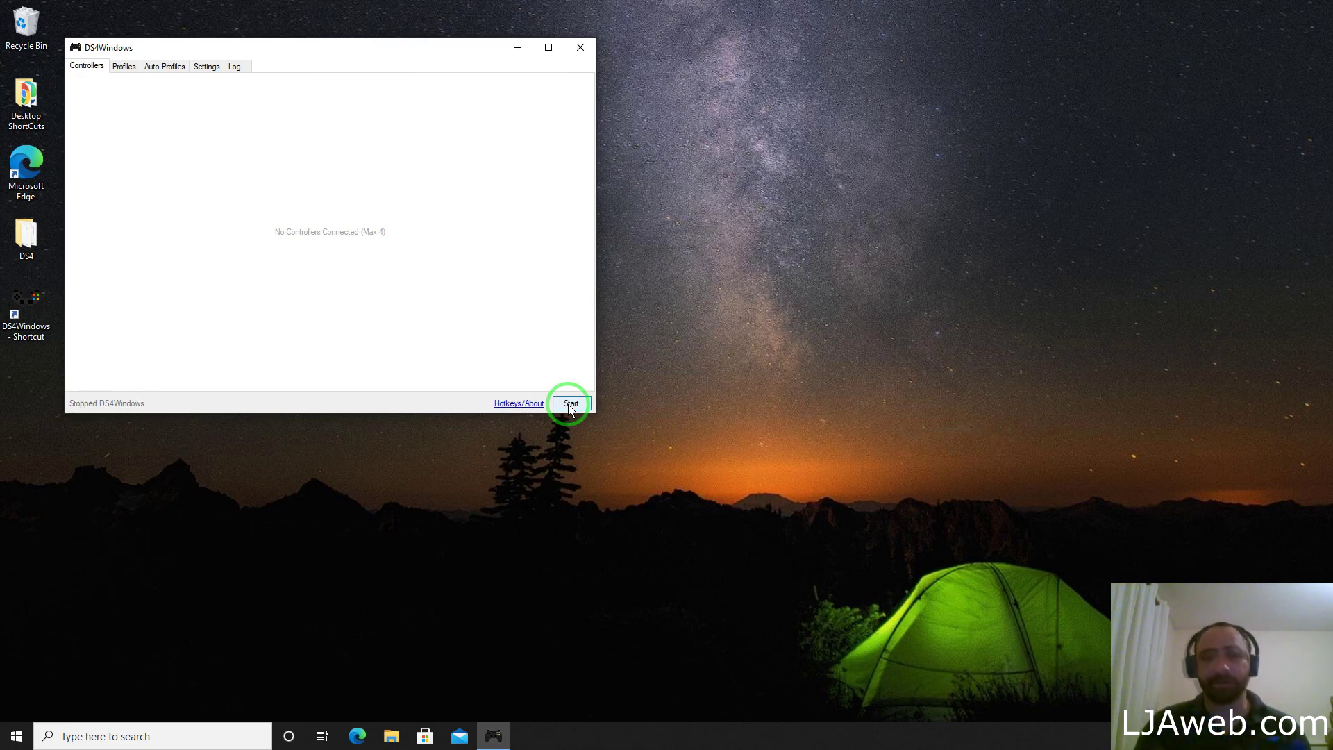
pyautogui.click(569, 403)
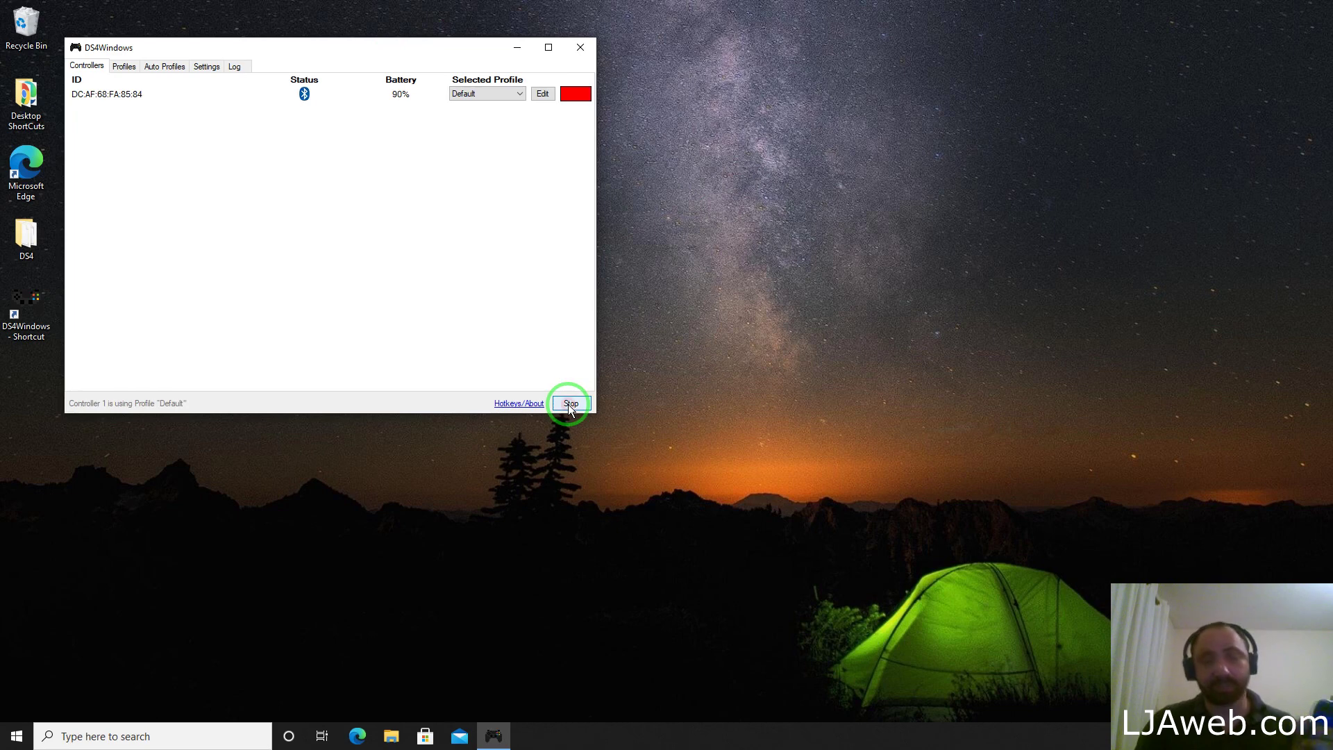
pyautogui.click(568, 404)
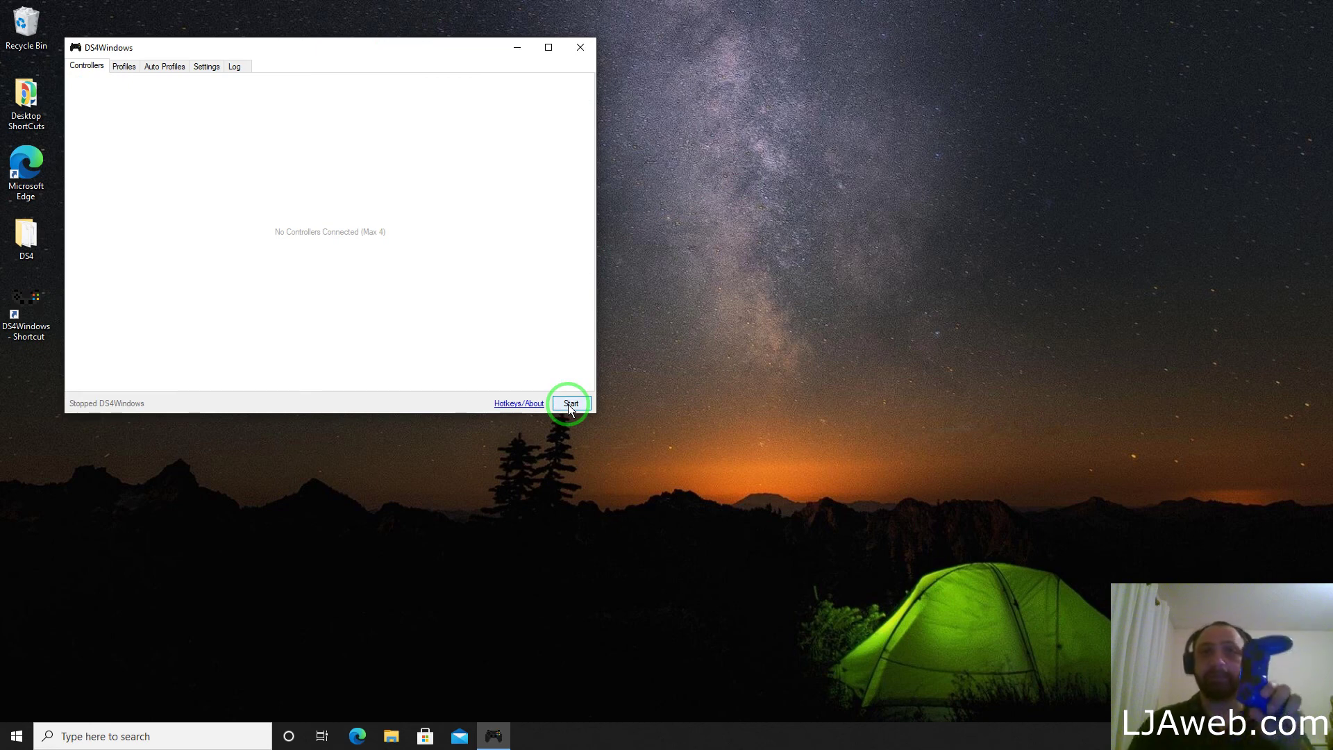
pyautogui.click(571, 403)
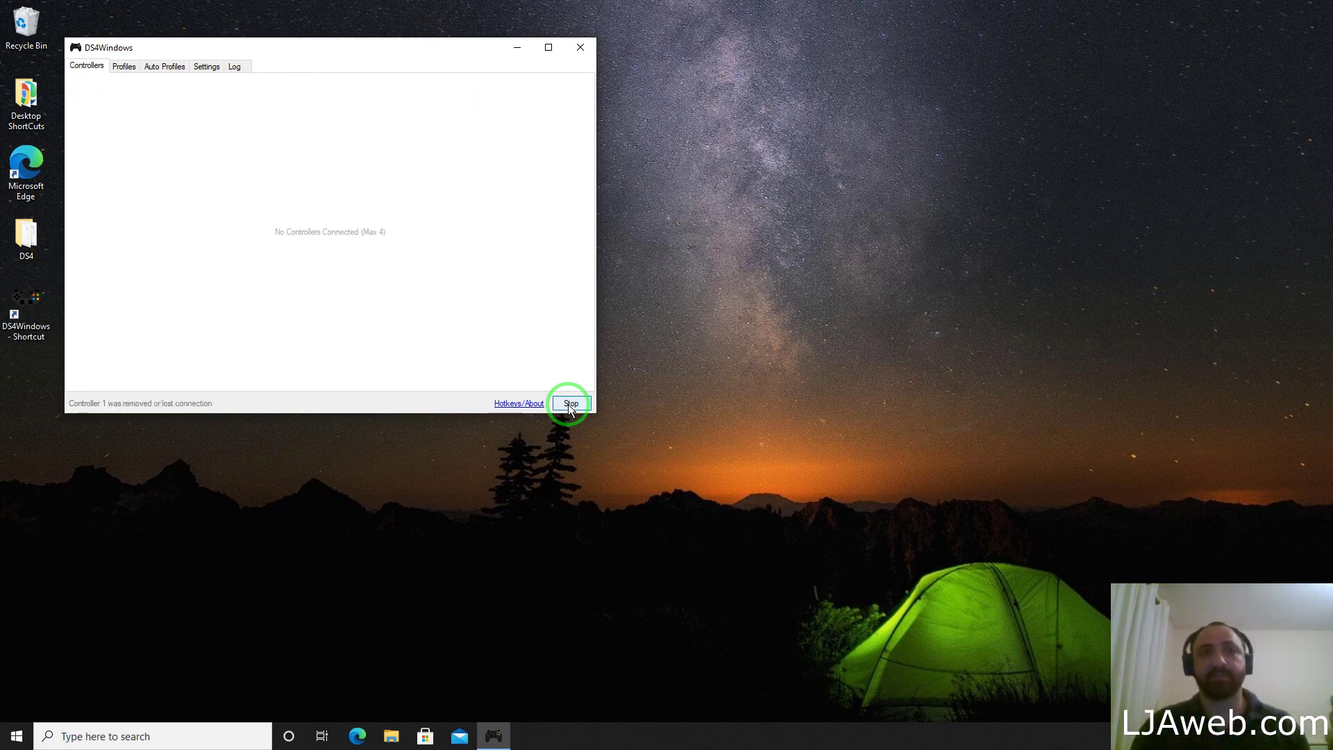
pyautogui.click(570, 403)
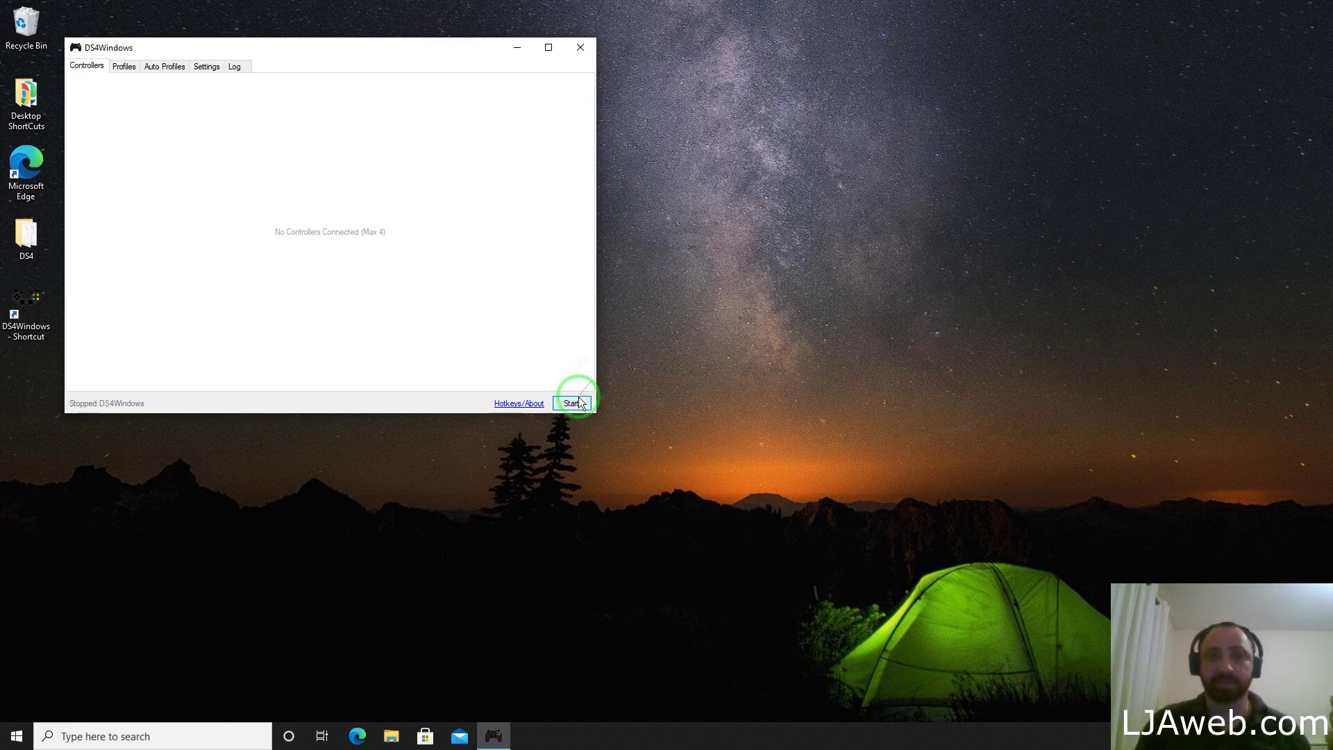
pyautogui.click(581, 406)
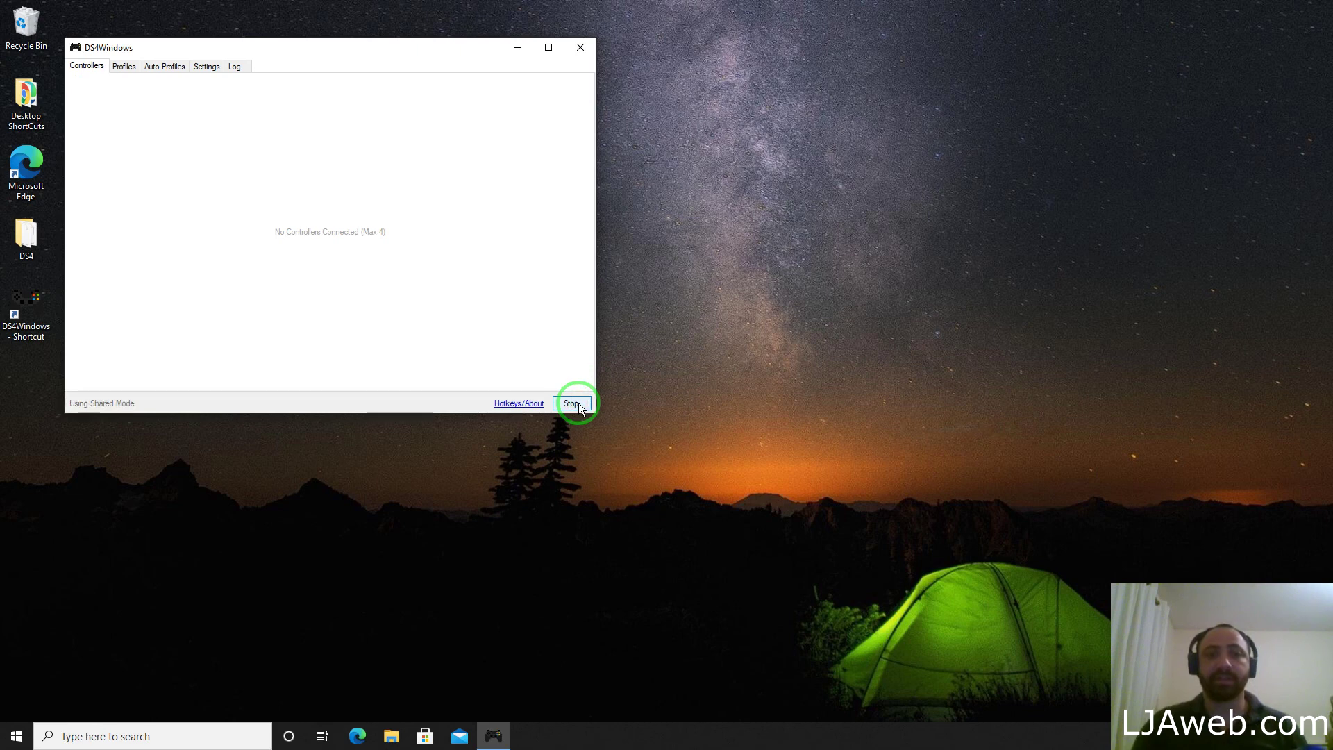